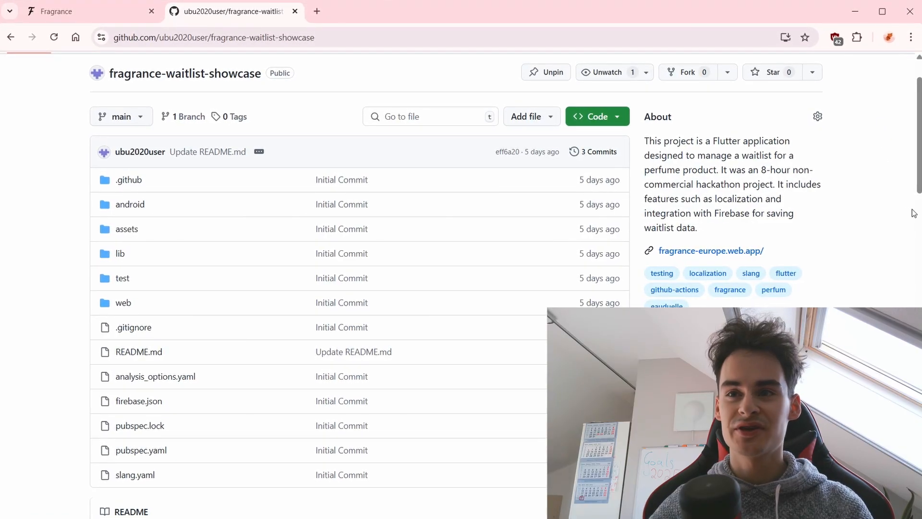
{"action": "scroll", "coordinate": [893, 205], "scroll_direction": "down", "scroll_amount": 5}
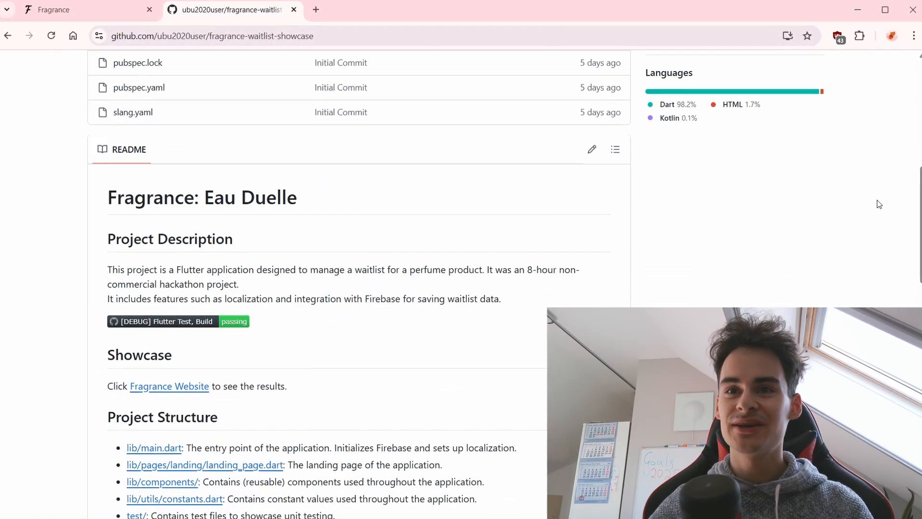
{"action": "scroll", "coordinate": [877, 200], "scroll_direction": "down", "scroll_amount": 2}
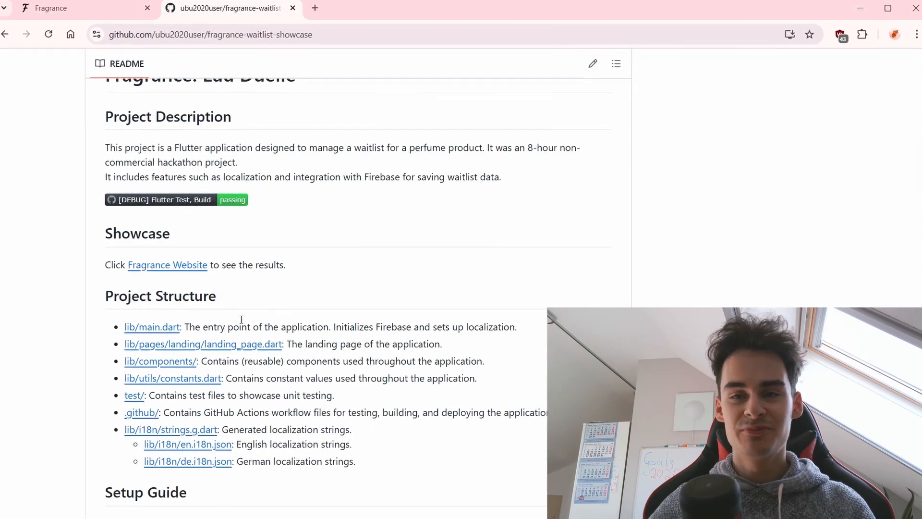
- Browse the repository's test folder, then return to the README
{"action": "left_click", "coordinate": [139, 395]}
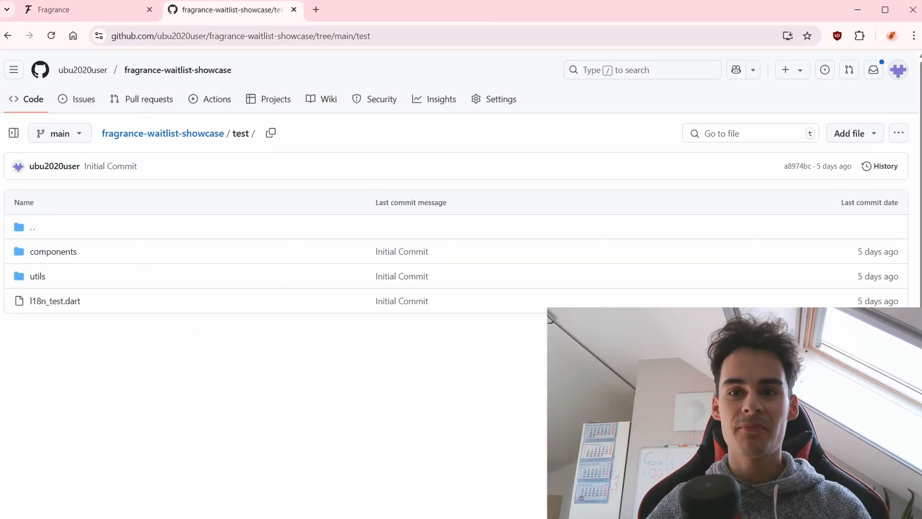
{"action": "left_click", "coordinate": [7, 36]}
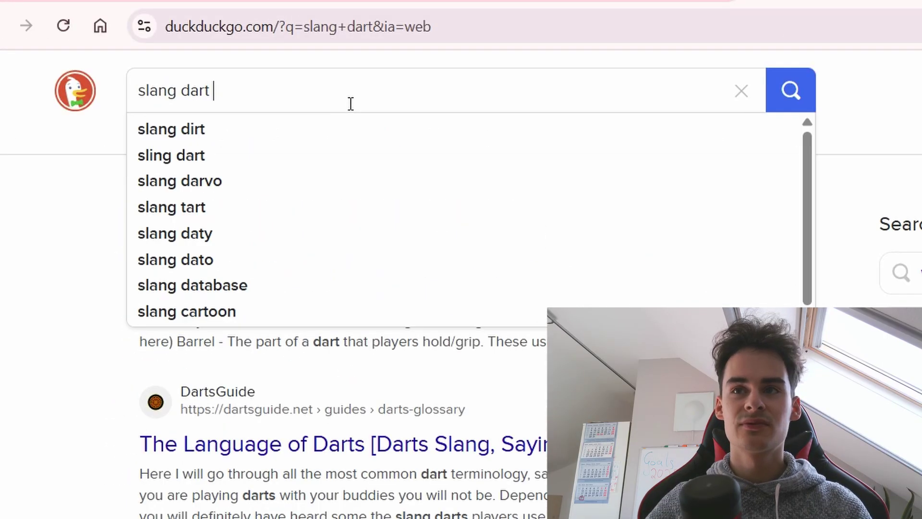
{"action": "type", "text": "f"}
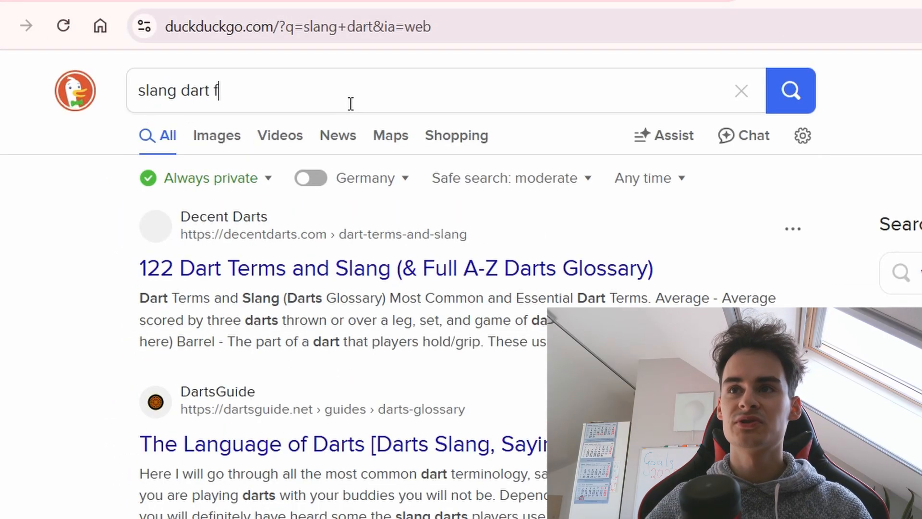
{"action": "type", "text": "lutter"}
- Search DuckDuckGo for 'slang dart flutter' and open the slang pub.dev package page
{"action": "key", "text": "Return"}
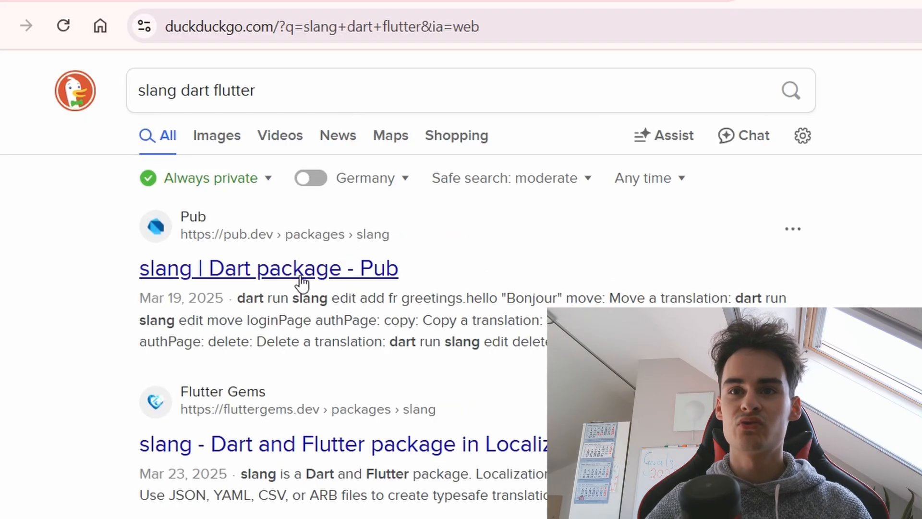
{"action": "left_click", "coordinate": [301, 281]}
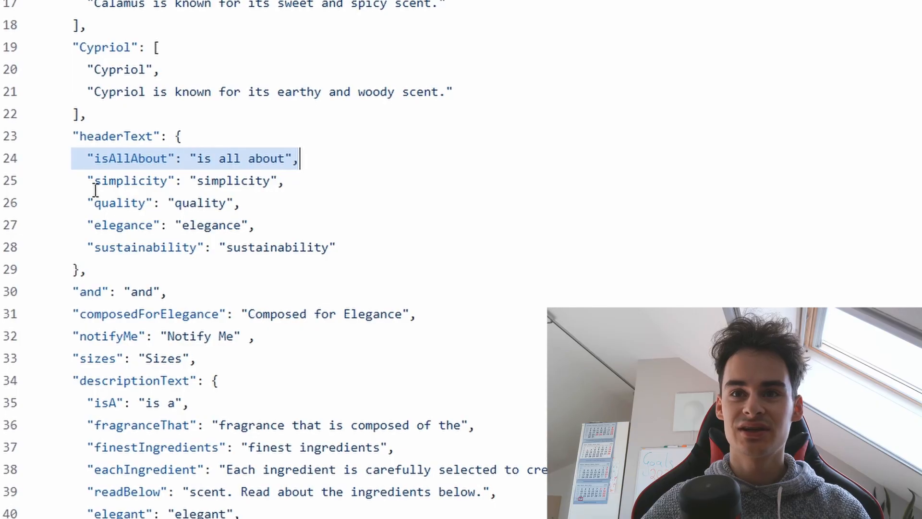
- Highlight the headerText simplicity entry and then the whole headerText block in en.i18n.json
{"action": "left_click_drag", "start_coordinate": [86, 179], "coordinate": [360, 178]}
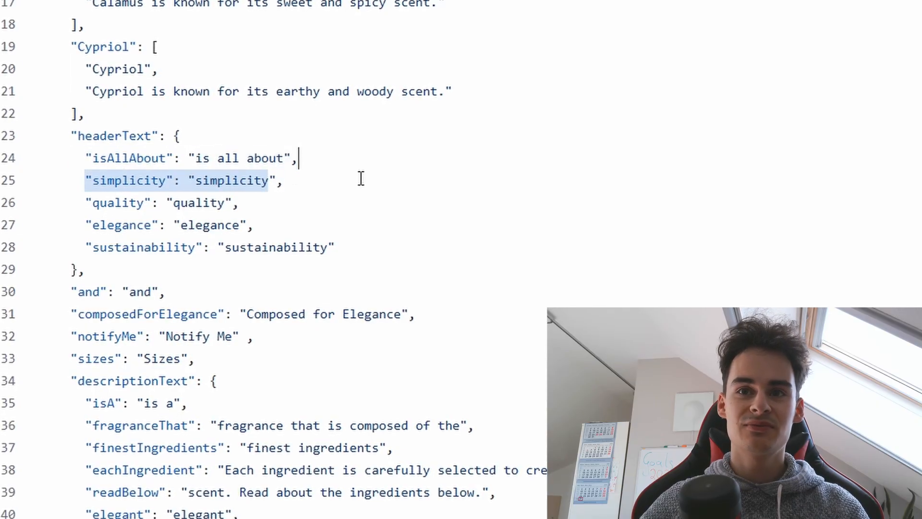
{"action": "left_click_drag", "start_coordinate": [335, 248], "coordinate": [77, 116]}
{"action": "left_click", "coordinate": [76, 115]}
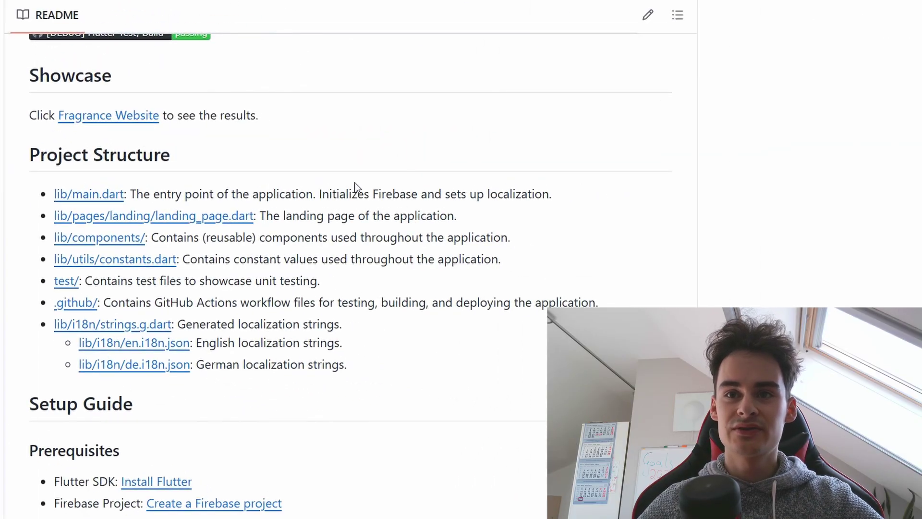
{"action": "scroll", "coordinate": [355, 188], "scroll_direction": "down", "scroll_amount": 4}
{"action": "scroll", "coordinate": [354, 189], "scroll_direction": "down", "scroll_amount": 4}
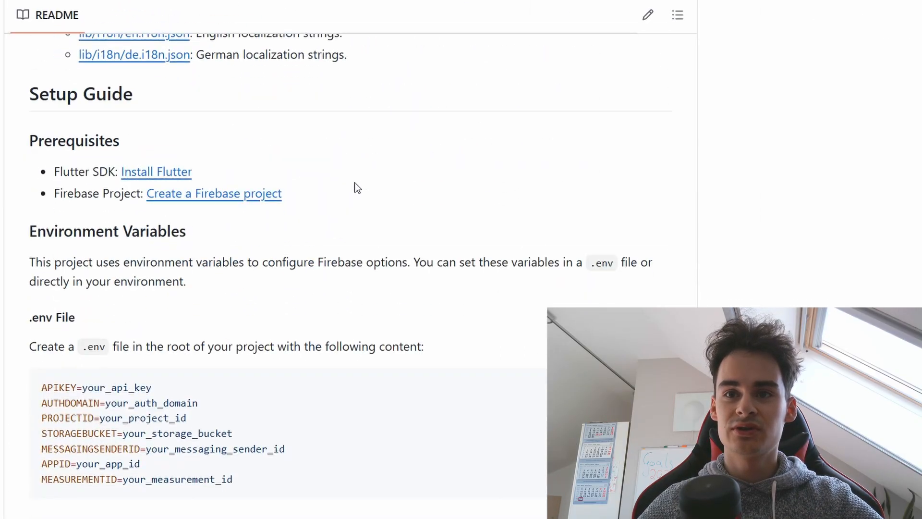
{"action": "scroll", "coordinate": [354, 188], "scroll_direction": "down", "scroll_amount": 4}
{"action": "scroll", "coordinate": [354, 189], "scroll_direction": "up", "scroll_amount": 3}
{"action": "scroll", "coordinate": [116, 200], "scroll_direction": "up", "scroll_amount": 1}
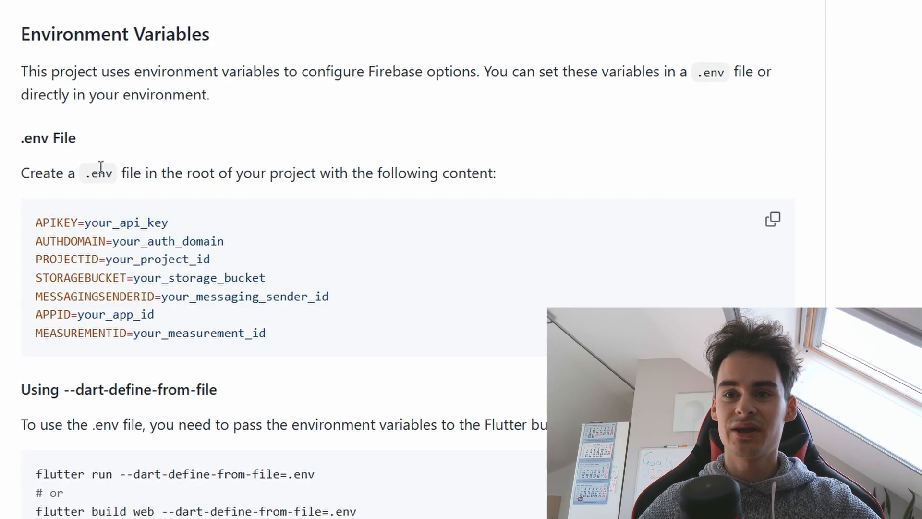
- Highlight the sample .env contents in the README, then browse into the .github folder
{"action": "left_click_drag", "start_coordinate": [85, 223], "coordinate": [200, 287]}
{"action": "left_click", "coordinate": [497, 329]}
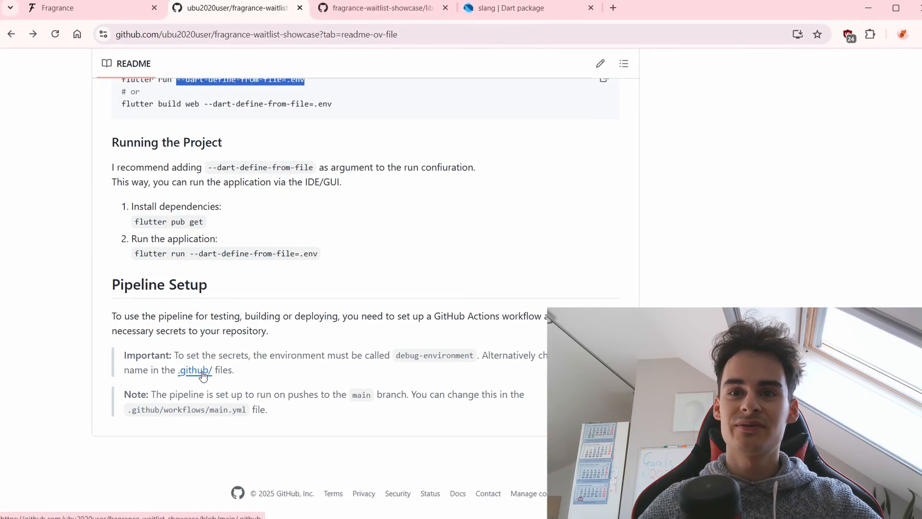
{"action": "left_click", "coordinate": [194, 369]}
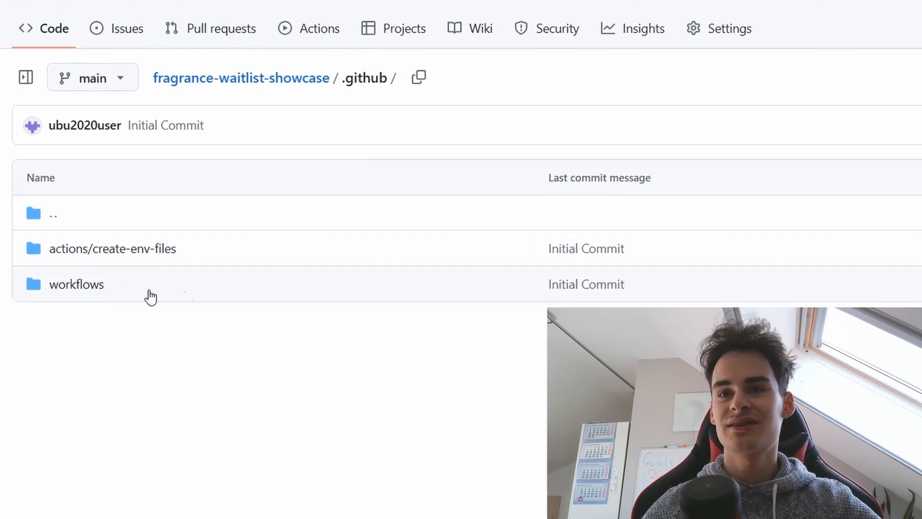
- Open workflows/debug-flutter-web.yml, note the branches: [ main ] trigger, and open the successful [DEBUG] Flutter Test, Build run
{"action": "left_click", "coordinate": [151, 296]}
{"action": "left_click", "coordinate": [110, 249]}
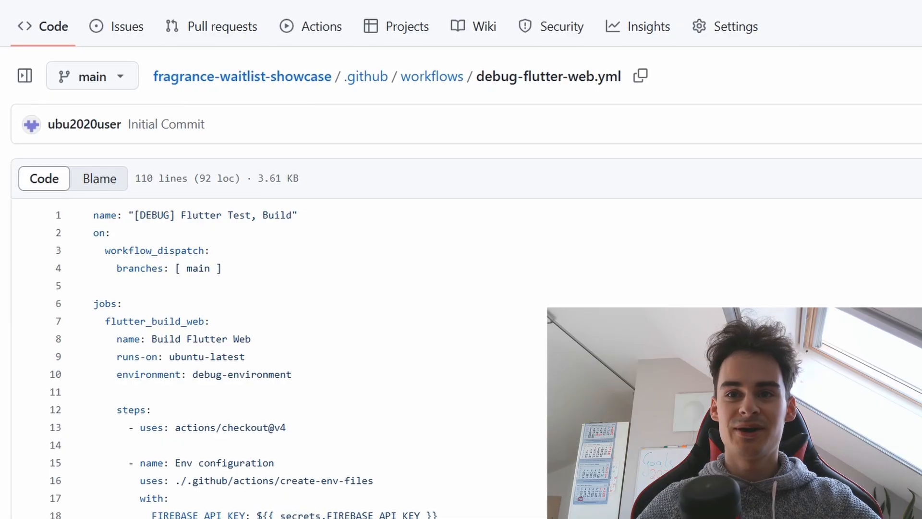
{"action": "scroll", "coordinate": [700, 174], "scroll_direction": "down", "scroll_amount": 3}
{"action": "scroll", "coordinate": [539, 102], "scroll_direction": "up", "scroll_amount": 3}
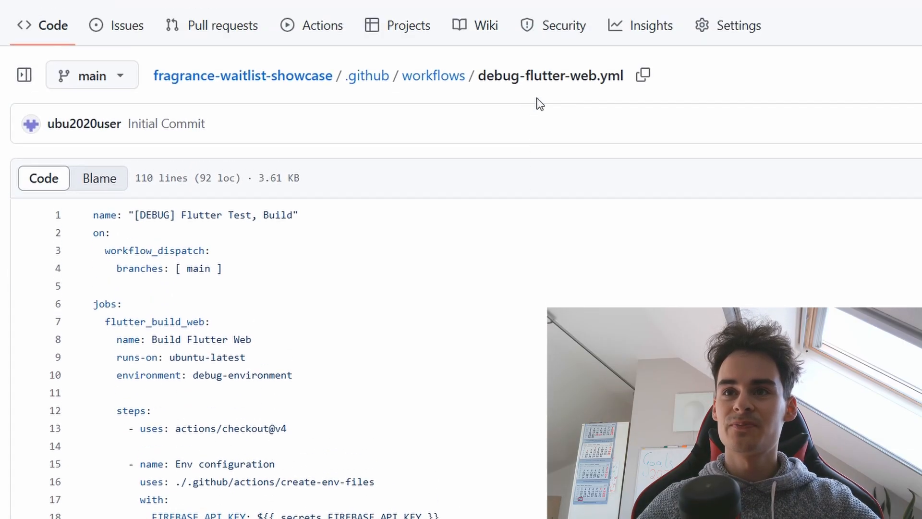
{"action": "left_click_drag", "start_coordinate": [235, 268], "coordinate": [116, 269]}
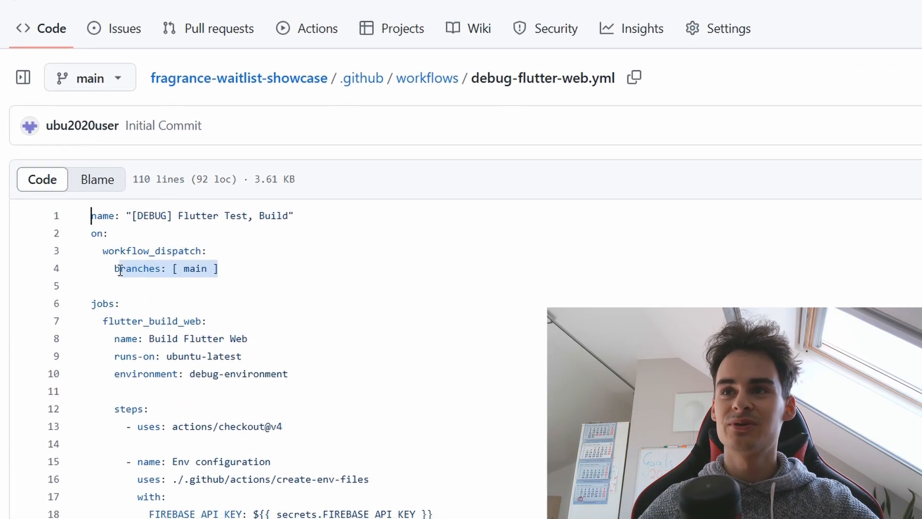
{"action": "left_click", "coordinate": [297, 42]}
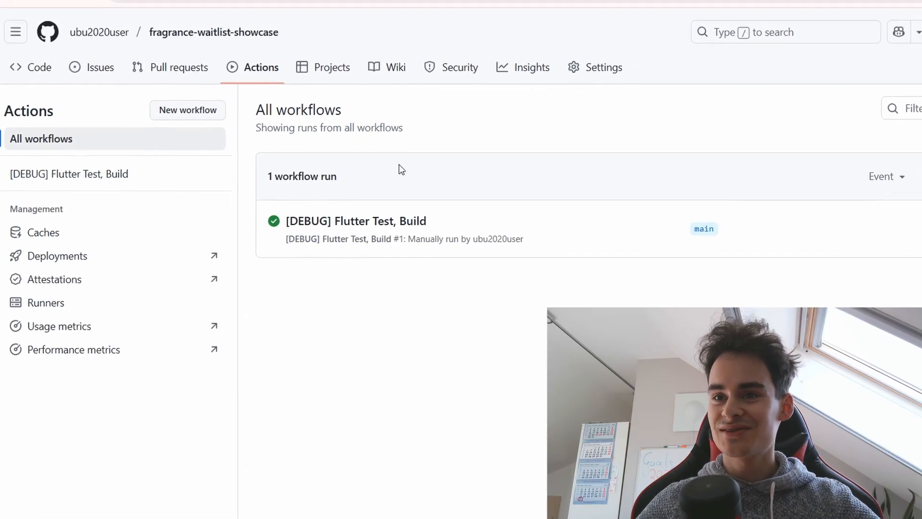
{"action": "left_click", "coordinate": [366, 220]}
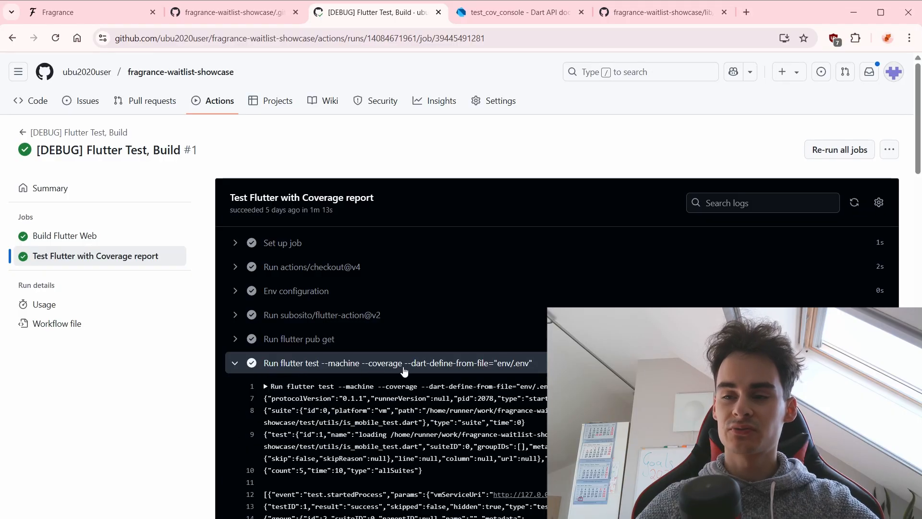
{"action": "scroll", "coordinate": [389, 324], "scroll_direction": "down", "scroll_amount": 10}
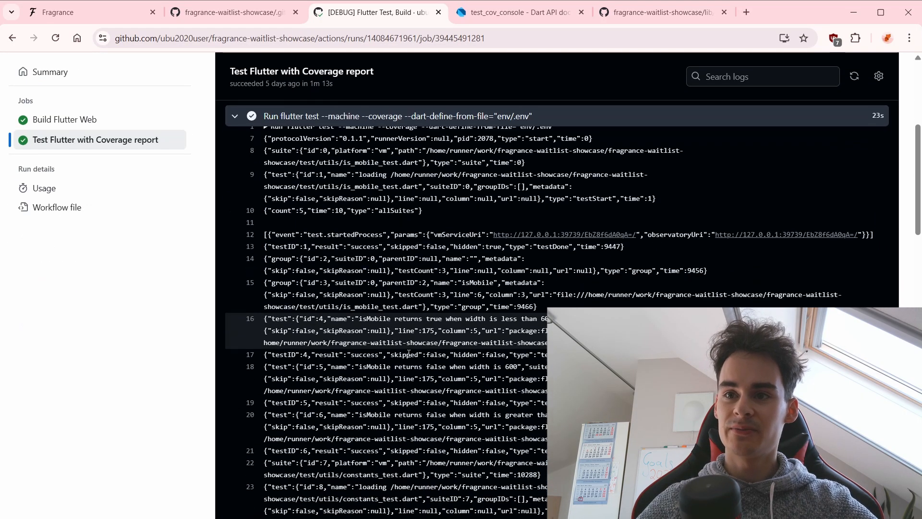
{"action": "scroll", "coordinate": [390, 325], "scroll_direction": "down", "scroll_amount": 10}
{"action": "scroll", "coordinate": [382, 328], "scroll_direction": "down", "scroll_amount": 10}
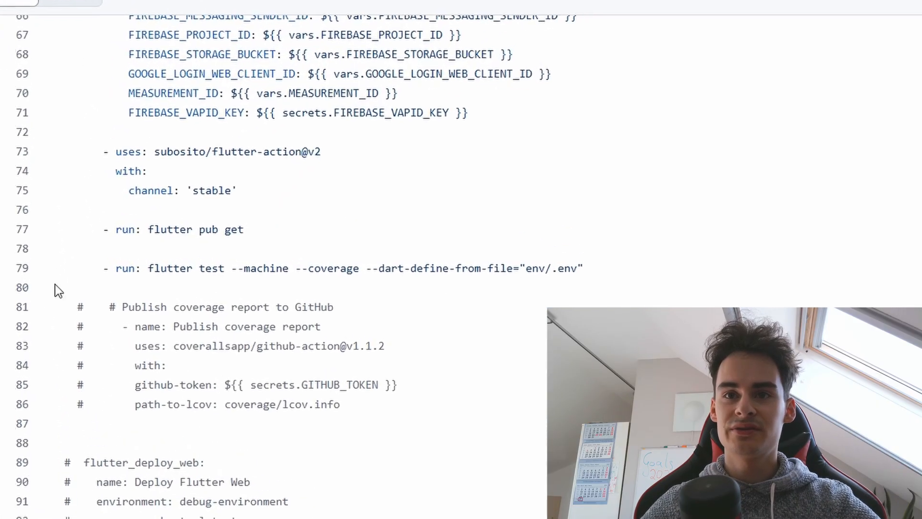
- Highlight the flutter test command on log line 79, then open the Build Flutter Web job logs
{"action": "left_click_drag", "start_coordinate": [110, 269], "coordinate": [740, 269]}
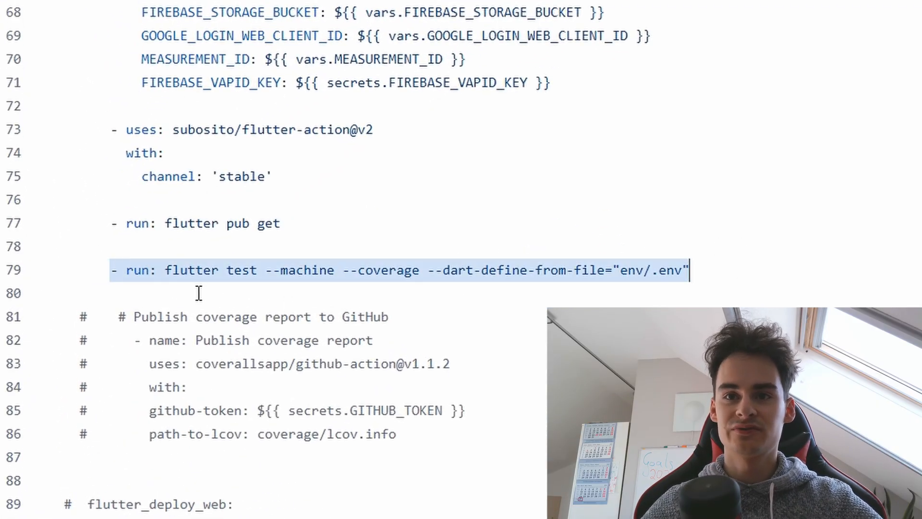
{"action": "left_click", "coordinate": [138, 296]}
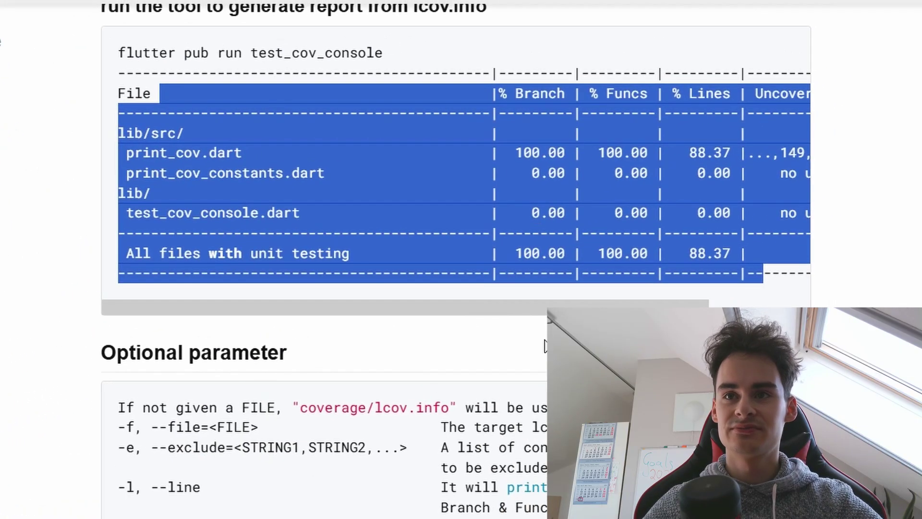
{"action": "left_click", "coordinate": [545, 346]}
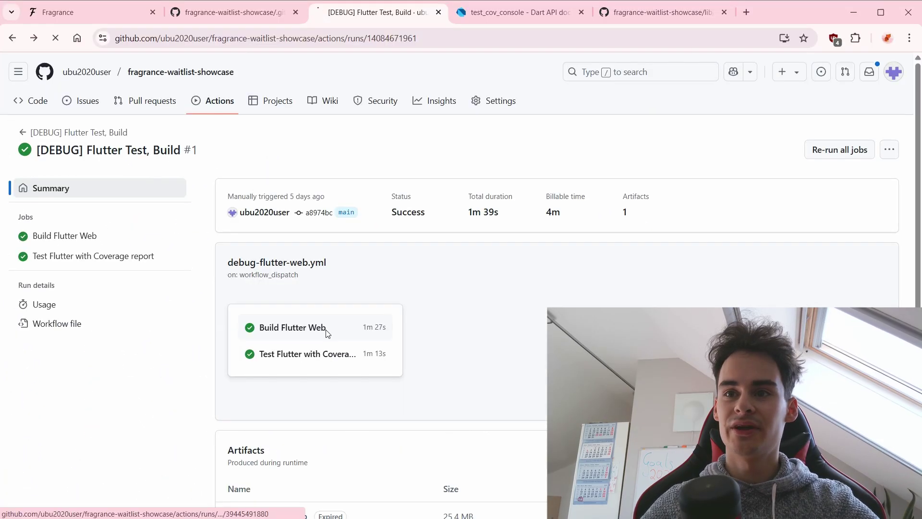
{"action": "left_click", "coordinate": [325, 331]}
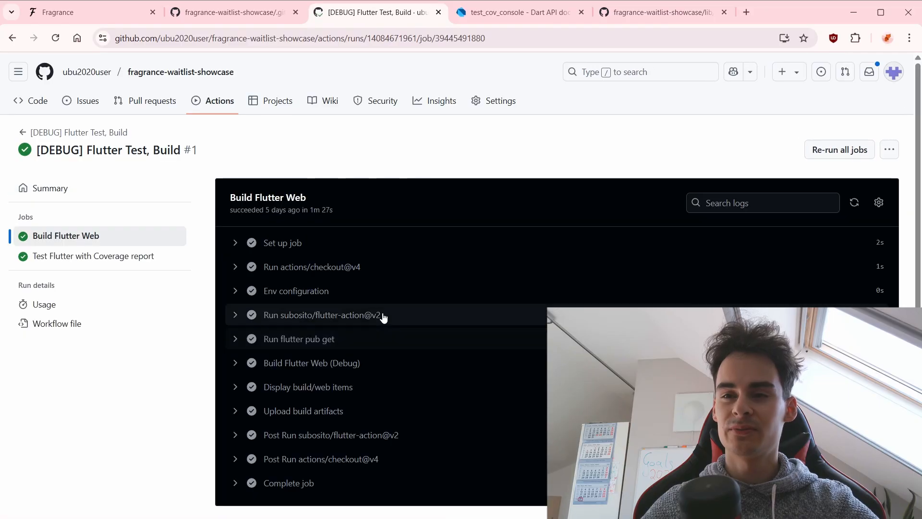
- Expand the Upload build artifacts step and highlight the hosting deploy step lines
{"action": "left_click", "coordinate": [382, 334]}
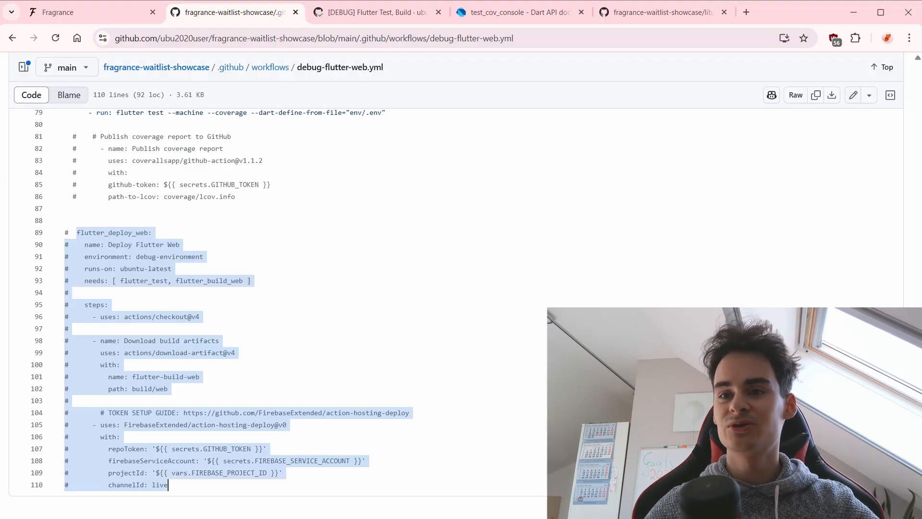
{"action": "left_click", "coordinate": [121, 364]}
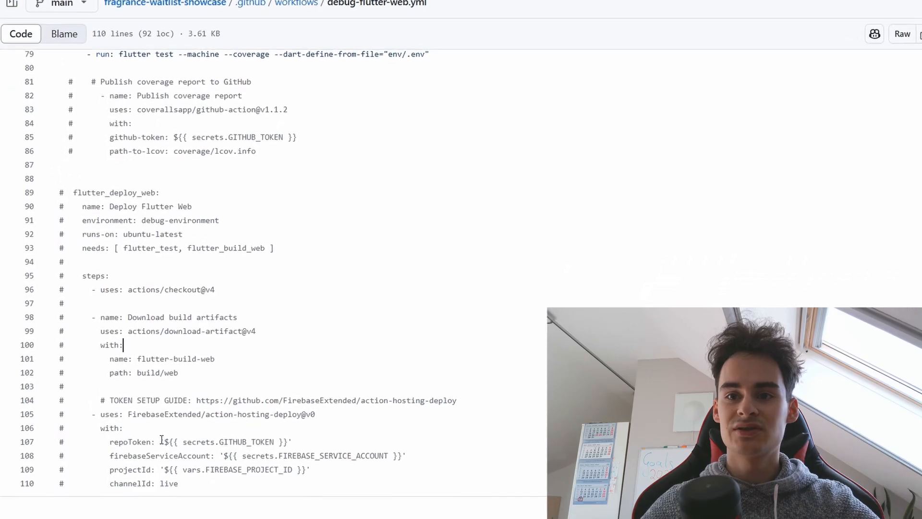
{"action": "left_click_drag", "start_coordinate": [176, 449], "coordinate": [156, 413]}
- Highlight the commented-out Deploy Flutter Web job with its name, environment and needs
{"action": "left_click_drag", "start_coordinate": [139, 229], "coordinate": [69, 140]}
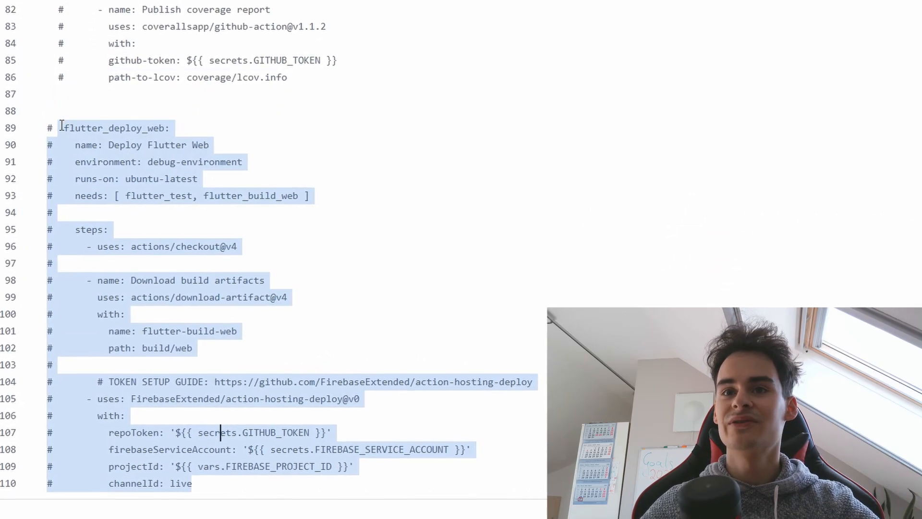
{"action": "left_click", "coordinate": [69, 139]}
{"action": "left_click_drag", "start_coordinate": [59, 128], "coordinate": [248, 195]}
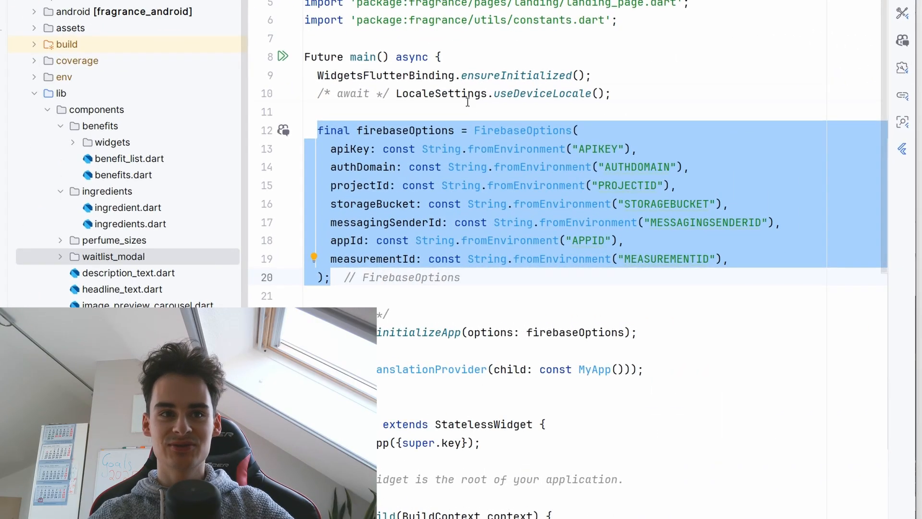
- Select the main function's opening line and the FirebaseOptions configuration block in main.dart
{"action": "left_click", "coordinate": [468, 93]}
{"action": "left_click_drag", "start_coordinate": [441, 56], "coordinate": [304, 57]}
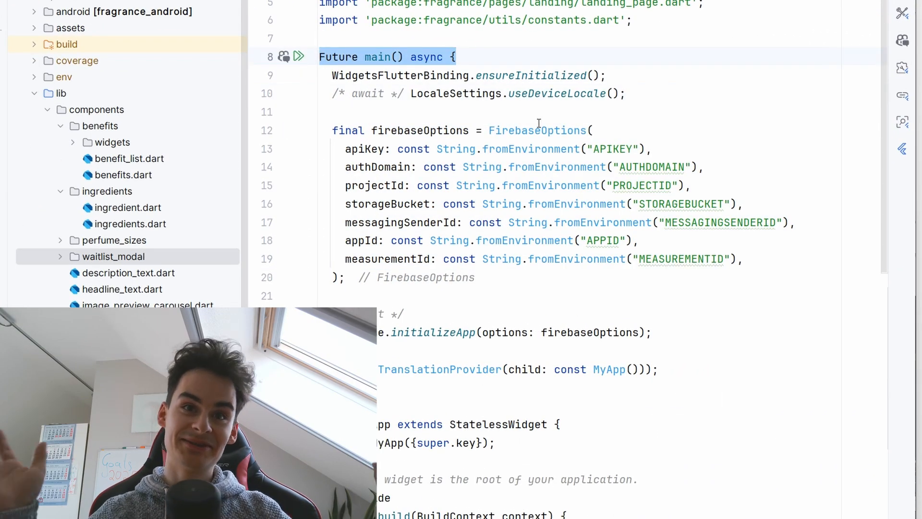
{"action": "mouse_move", "coordinate": [374, 131]}
{"action": "left_mouse_down"}
{"action": "mouse_move", "coordinate": [405, 187]}
{"action": "mouse_move", "coordinate": [340, 277]}
{"action": "left_mouse_up"}
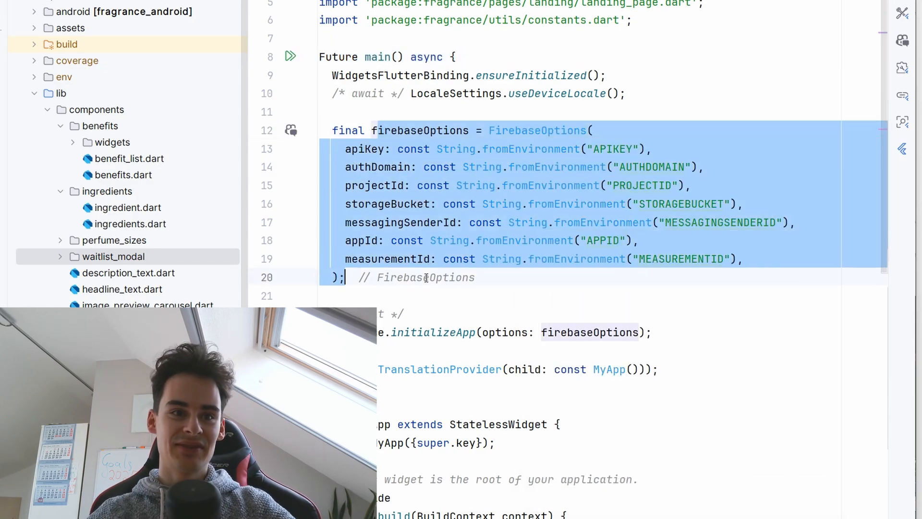
{"action": "left_click", "coordinate": [422, 278]}
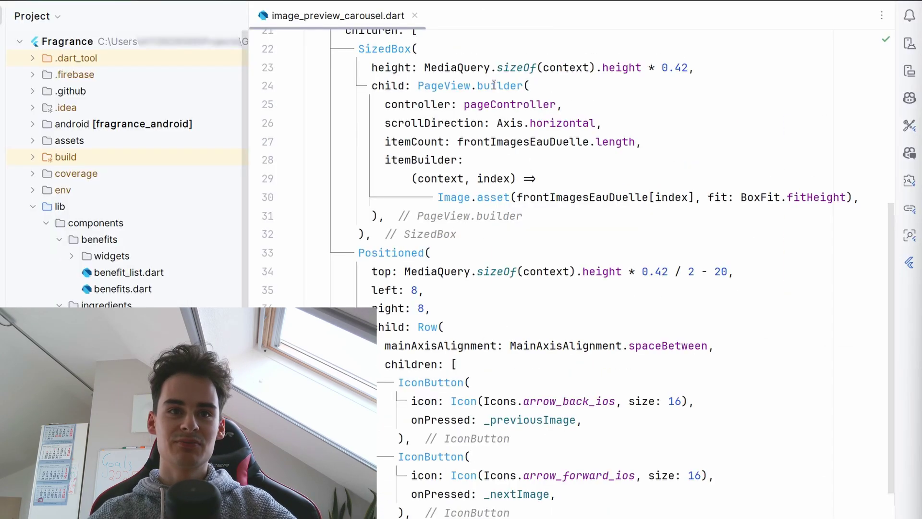
- Highlight builder in the carousel code and advance the web app's image carousel
{"action": "double_click", "coordinate": [494, 85]}
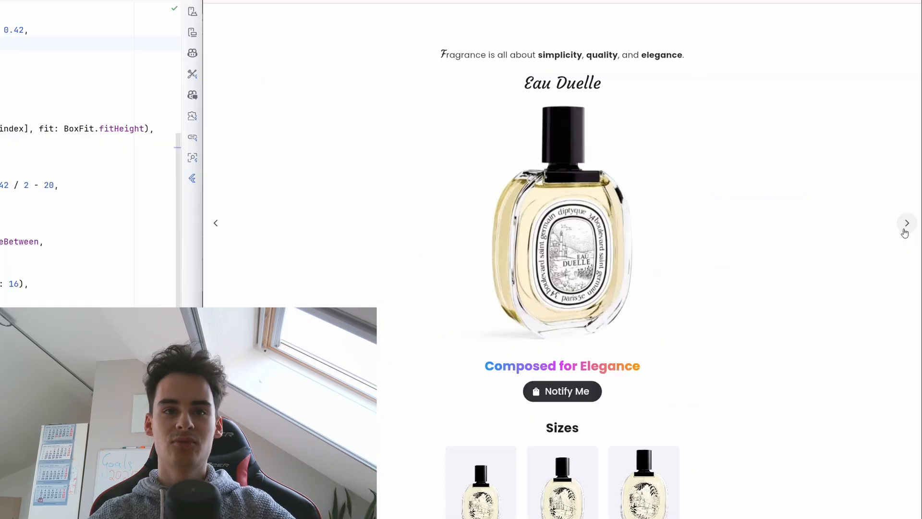
{"action": "left_click", "coordinate": [906, 223]}
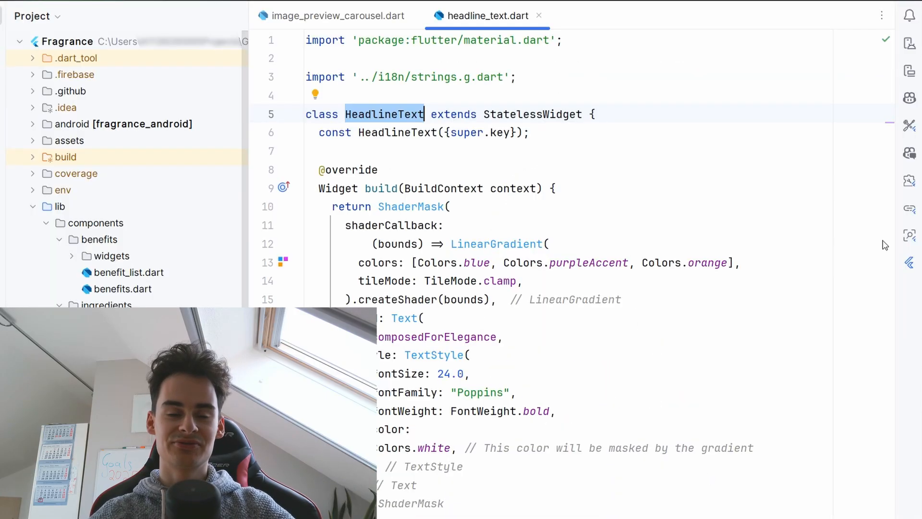
- Highlight the headline's ShaderMask, its blue/purple/orange gradient colors and the Poppins font family
{"action": "double_click", "coordinate": [419, 207]}
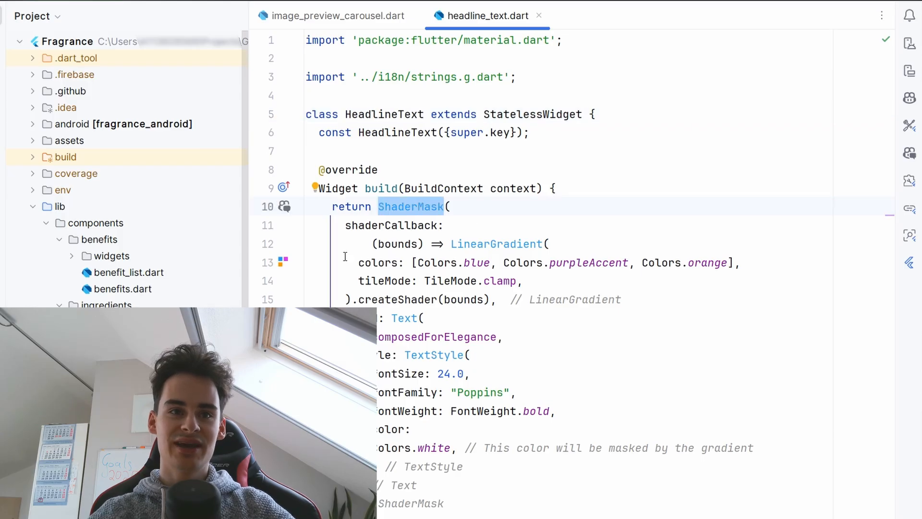
{"action": "left_click_drag", "start_coordinate": [358, 262], "coordinate": [787, 266]}
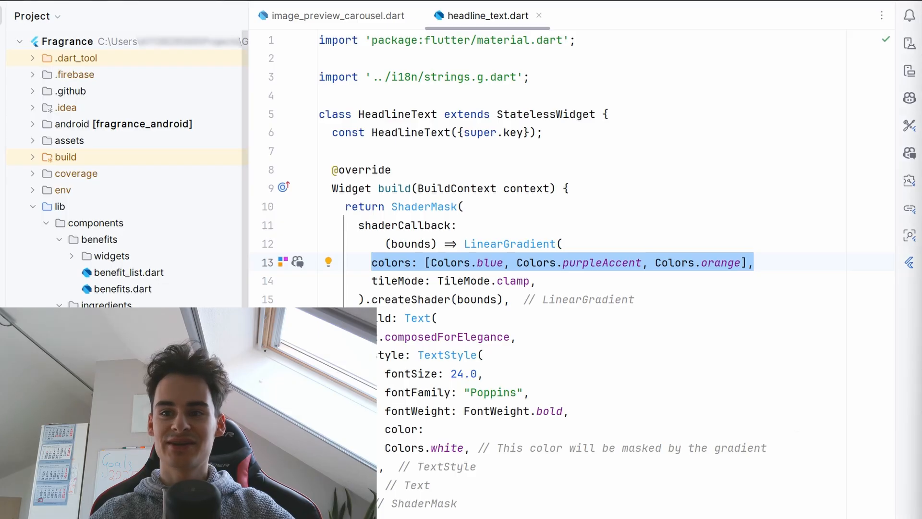
{"action": "left_click", "coordinate": [675, 280]}
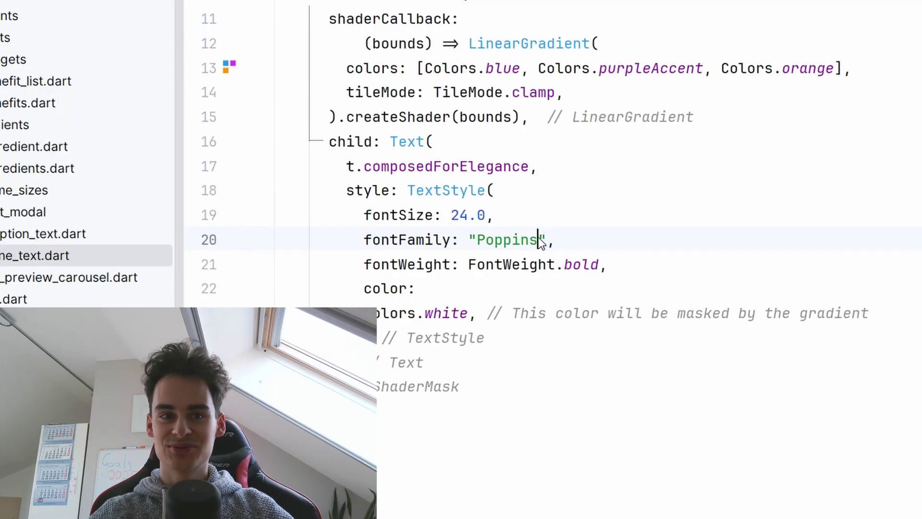
{"action": "double_click", "coordinate": [537, 239]}
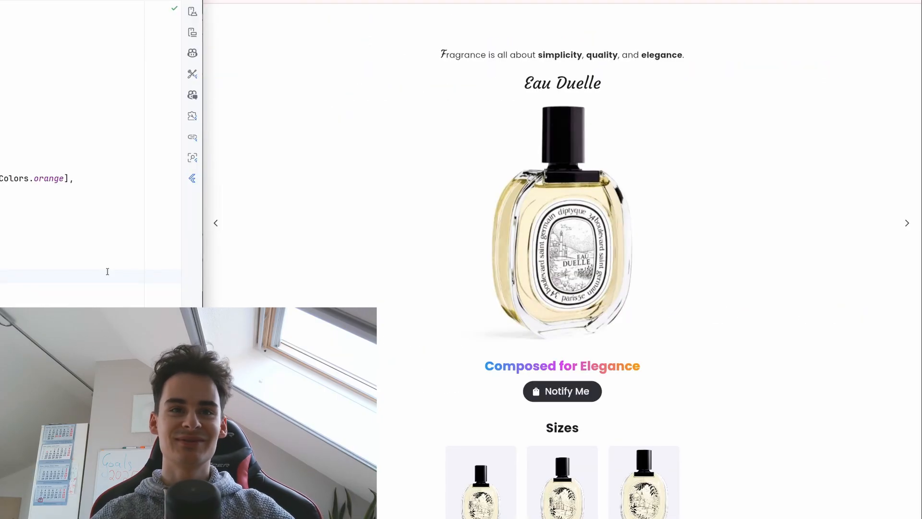
{"action": "scroll", "coordinate": [659, 258], "scroll_direction": "down", "scroll_amount": 5}
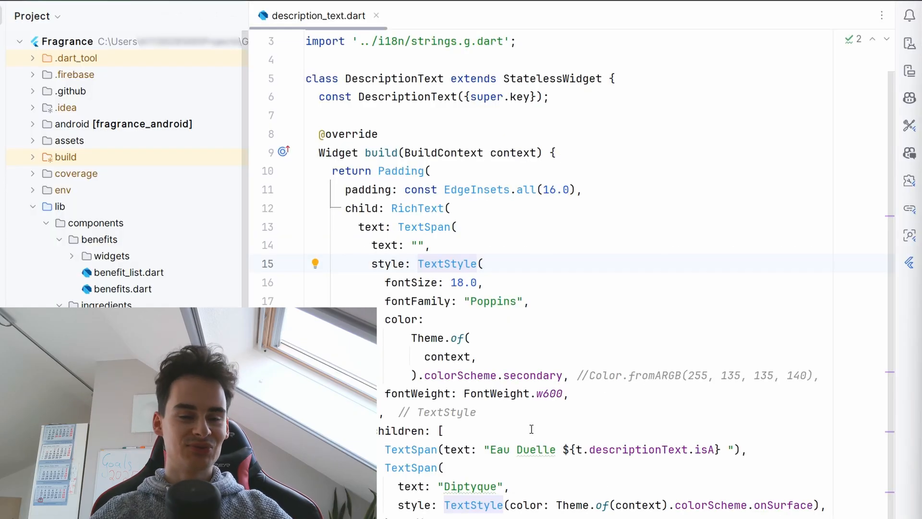
{"action": "left_click", "coordinate": [582, 299]}
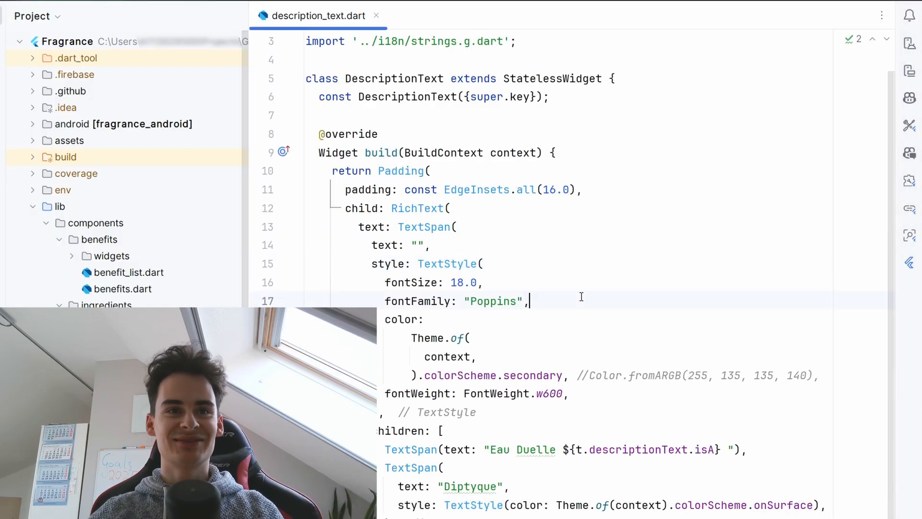
{"action": "scroll", "coordinate": [581, 298], "scroll_direction": "down", "scroll_amount": 3}
{"action": "left_click_drag", "start_coordinate": [472, 282], "coordinate": [746, 281]}
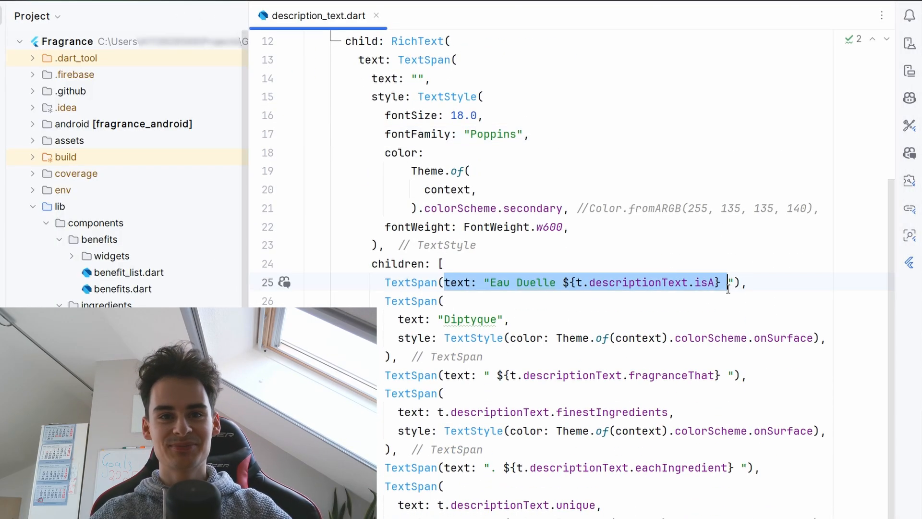
{"action": "left_click", "coordinate": [793, 287]}
{"action": "double_click", "coordinate": [644, 282]}
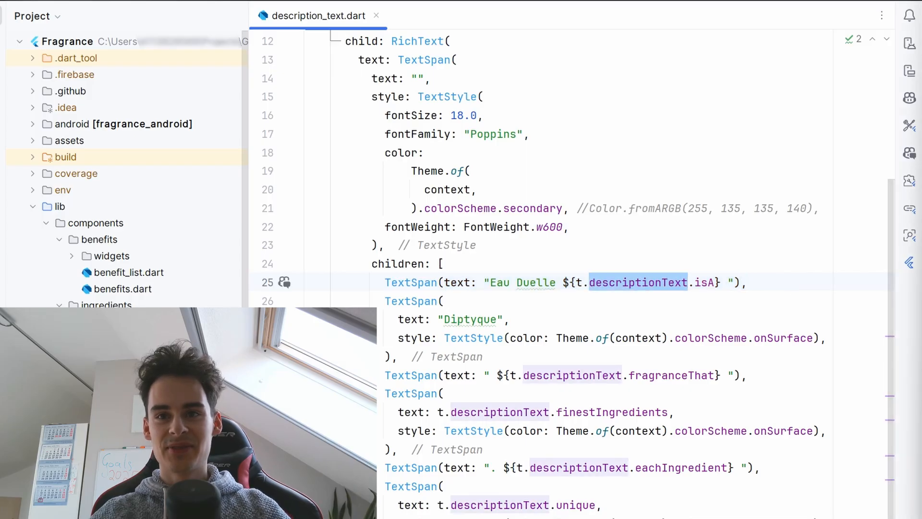
{"action": "left_click", "coordinate": [425, 300]}
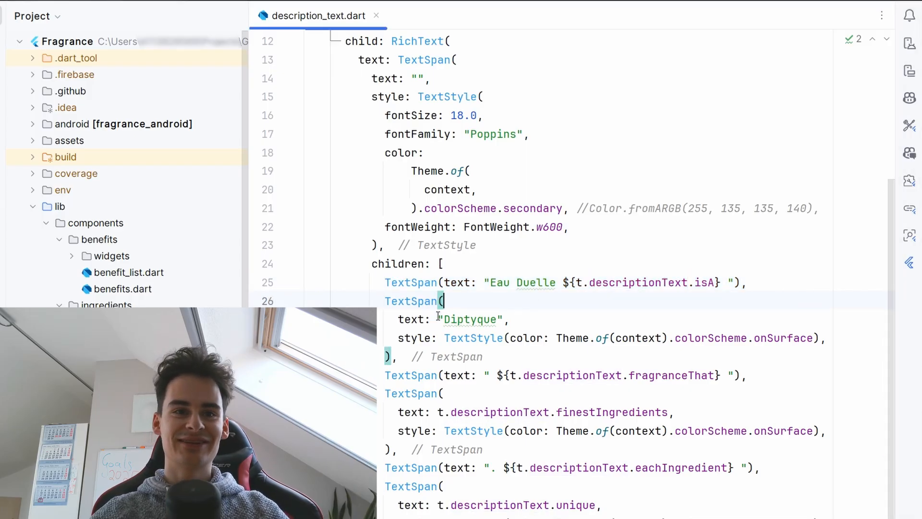
{"action": "double_click", "coordinate": [470, 319]}
{"action": "left_click", "coordinate": [609, 353]}
{"action": "left_click", "coordinate": [638, 338]}
{"action": "left_click", "coordinate": [775, 338]}
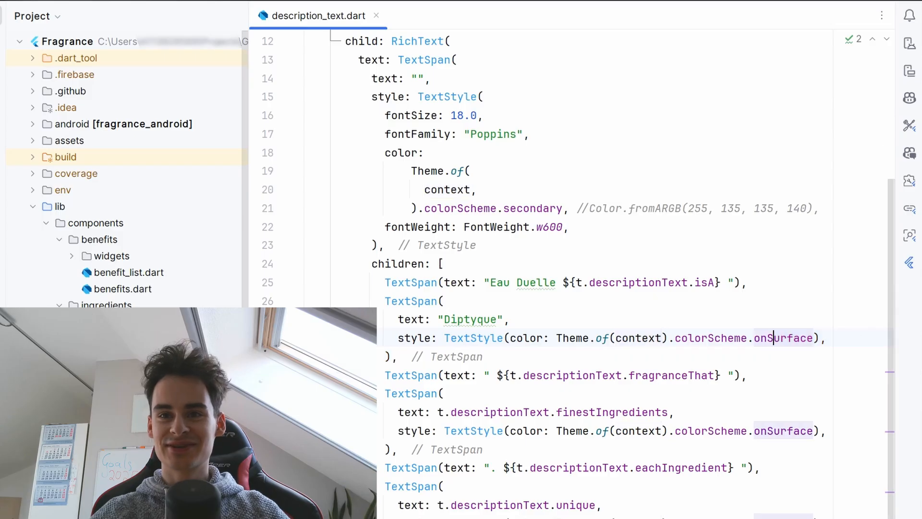
{"action": "scroll", "coordinate": [743, 301], "scroll_direction": "down", "scroll_amount": 2}
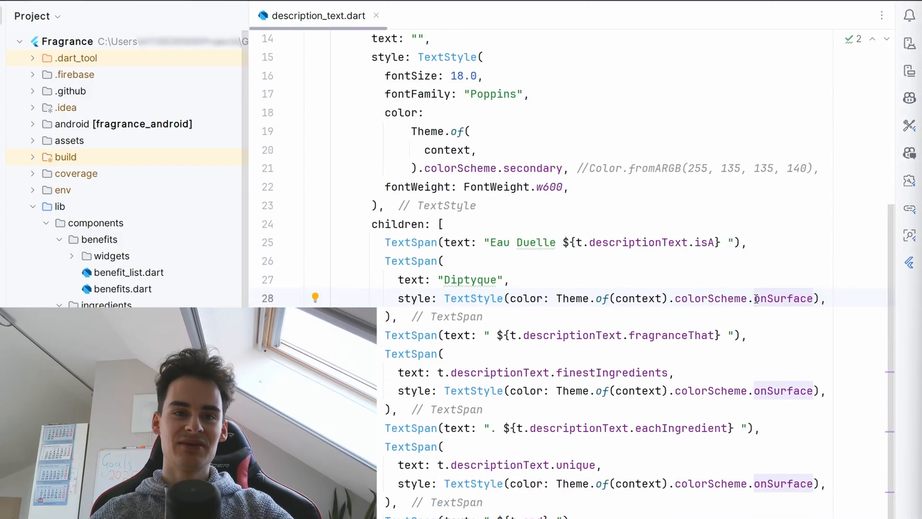
{"action": "scroll", "coordinate": [743, 302], "scroll_direction": "down", "scroll_amount": 3}
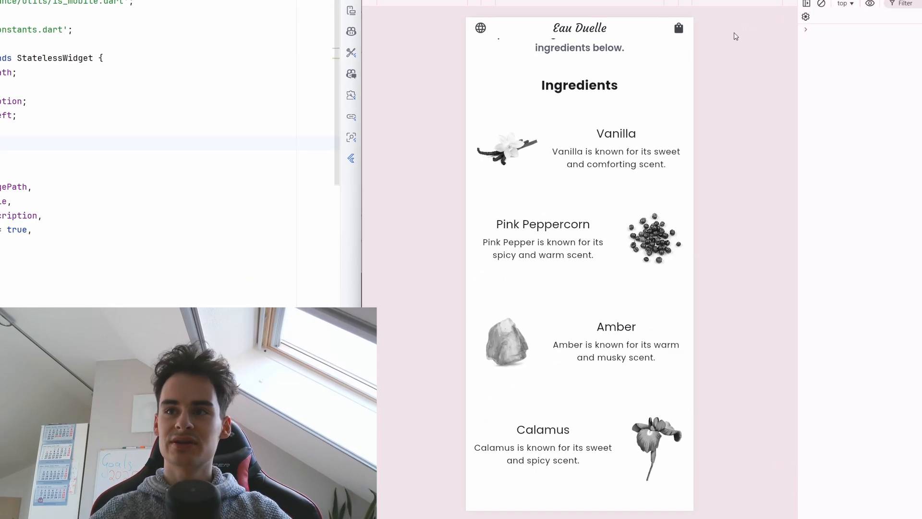
{"action": "scroll", "coordinate": [636, 228], "scroll_direction": "up", "scroll_amount": 1}
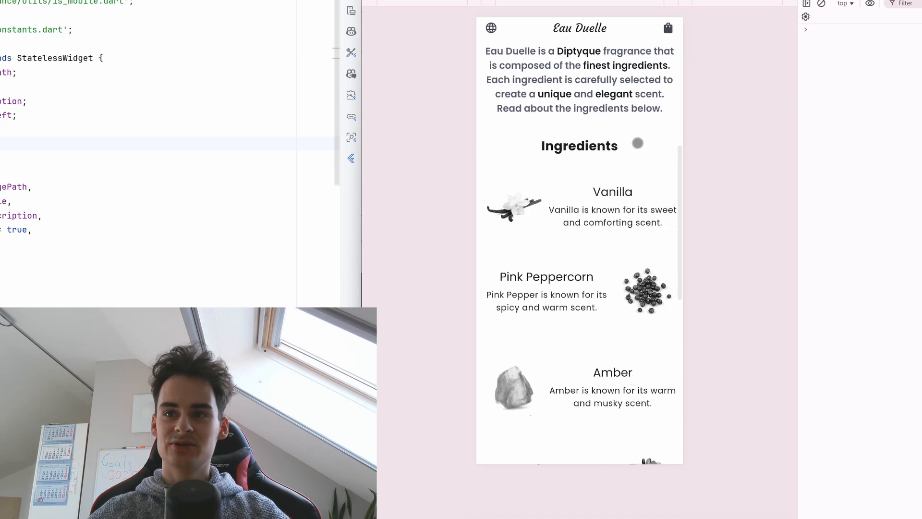
{"action": "scroll", "coordinate": [627, 202], "scroll_direction": "down", "scroll_amount": 5}
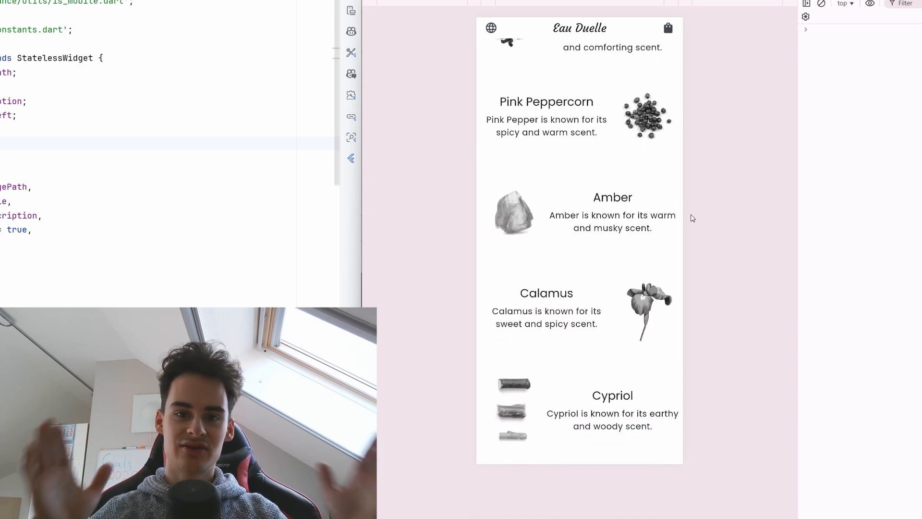
- Toggle DevTools device emulation off to show the ingredients section full-width
{"action": "key", "text": "ctrl+shift+m"}
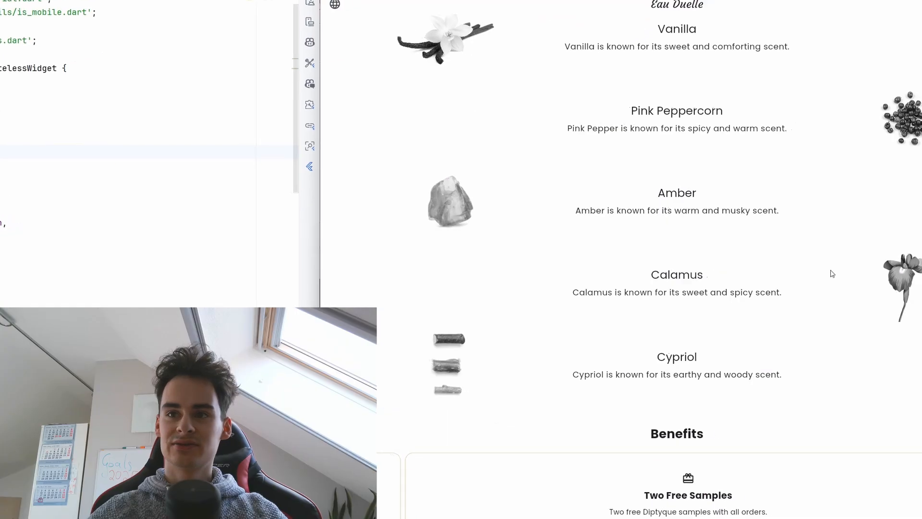
{"action": "scroll", "coordinate": [718, 280], "scroll_direction": "up", "scroll_amount": 3}
{"action": "scroll", "coordinate": [577, 217], "scroll_direction": "up", "scroll_amount": 2}
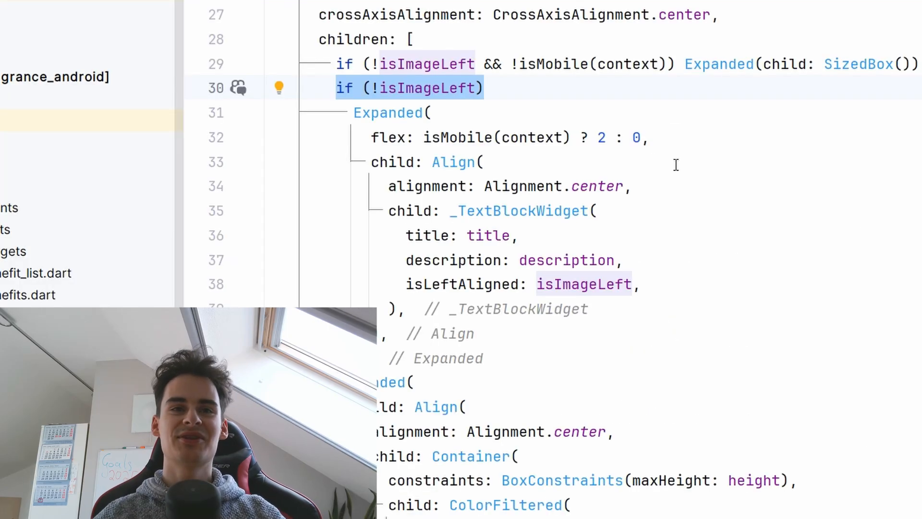
- Jump from the flex isMobile expression to the isMobile definition and select its width-check return
{"action": "left_click", "coordinate": [481, 162]}
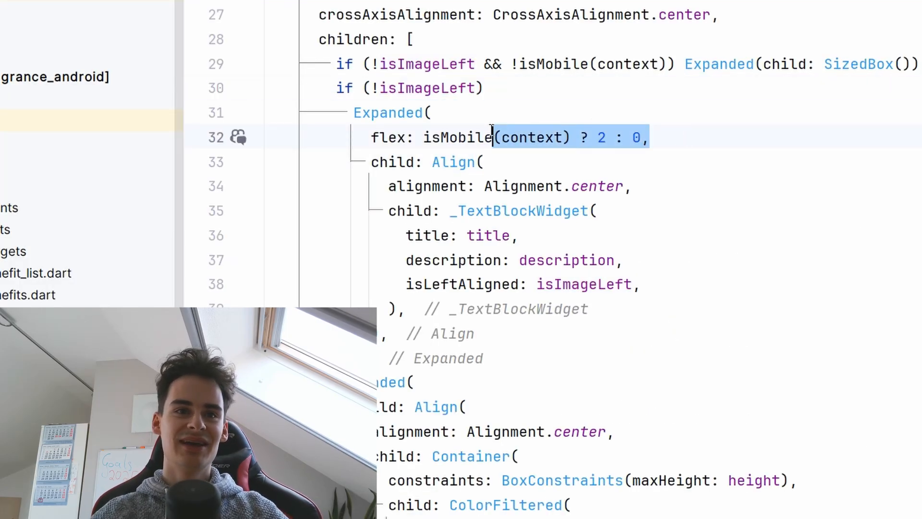
{"action": "left_click_drag", "start_coordinate": [649, 138], "coordinate": [433, 136]}
{"action": "left_click", "coordinate": [433, 136], "text": "ctrl"}
{"action": "left_click_drag", "start_coordinate": [680, 131], "coordinate": [275, 132]}
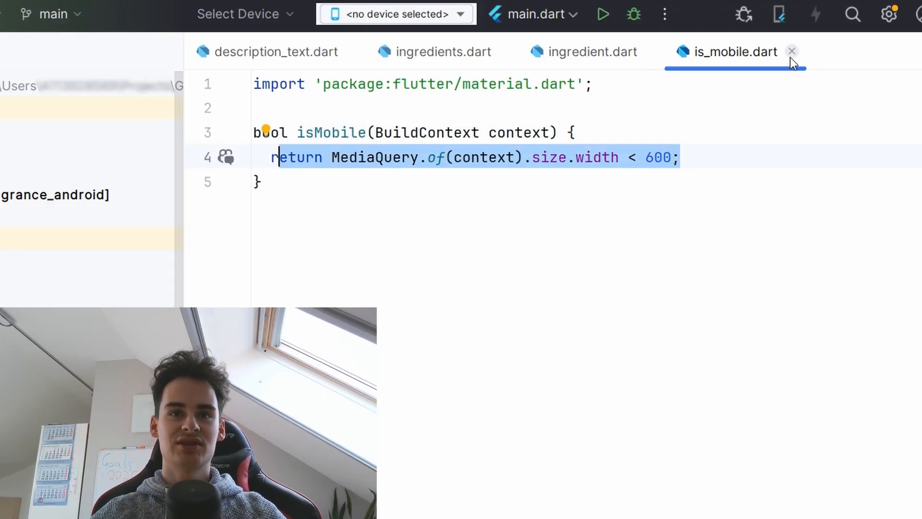
- Replace MediaQuery.of(context).size with MediaQuery.sizeOf(context), then return to ingredient.dart
{"action": "double_click", "coordinate": [562, 157]}
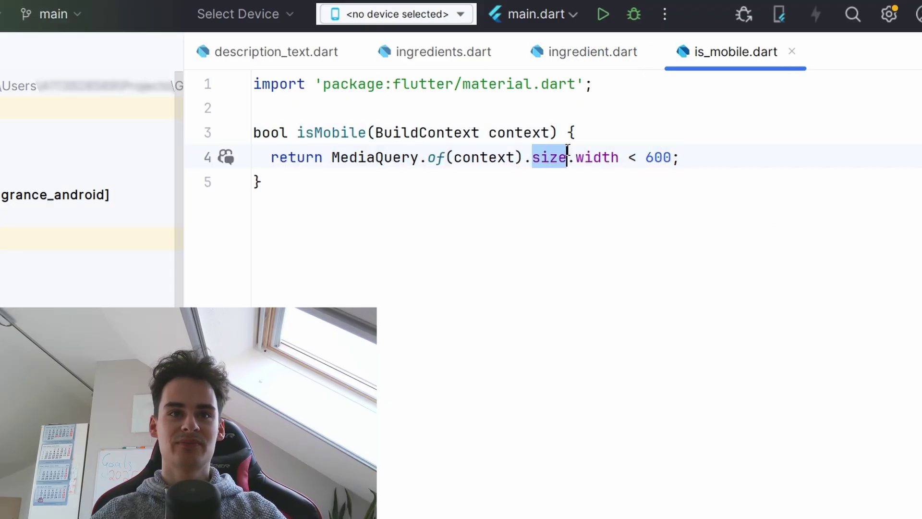
{"action": "left_click", "coordinate": [431, 157], "text": "shift"}
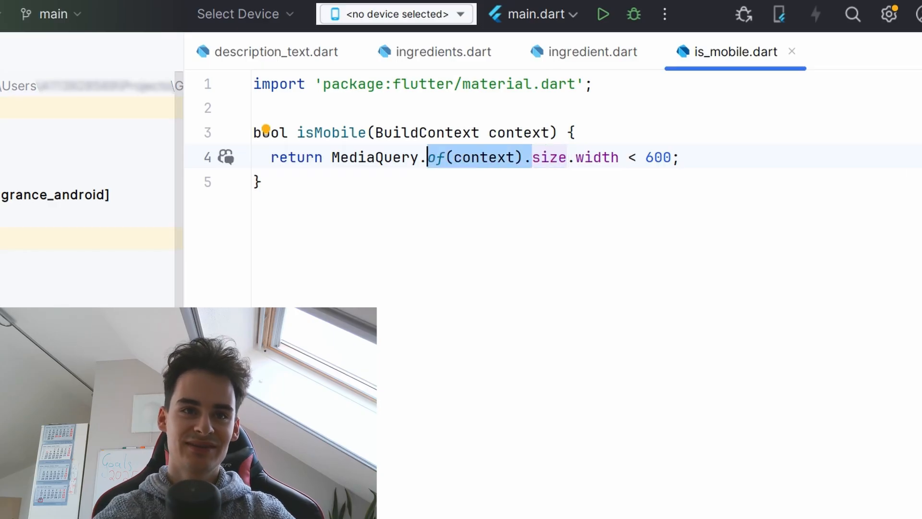
{"action": "type", "text": "size"}
{"action": "key", "text": "ctrl+space"}
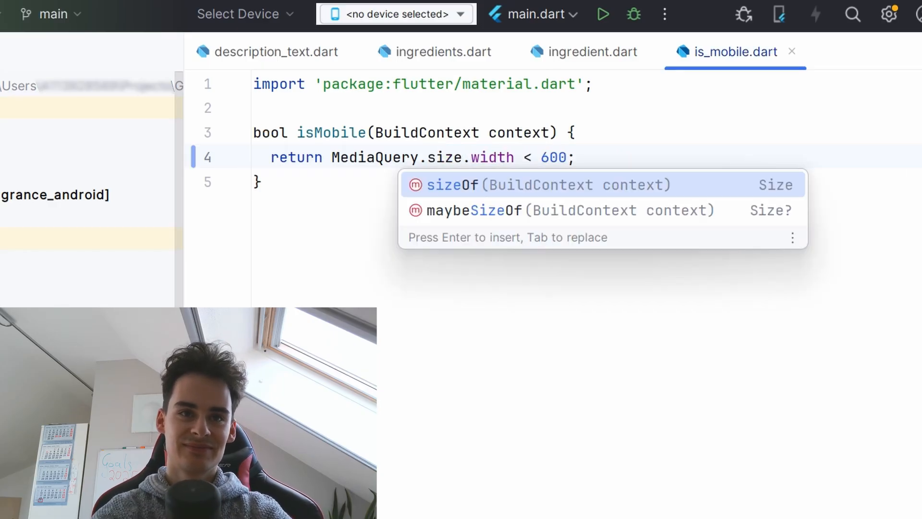
{"action": "key", "text": "Return"}
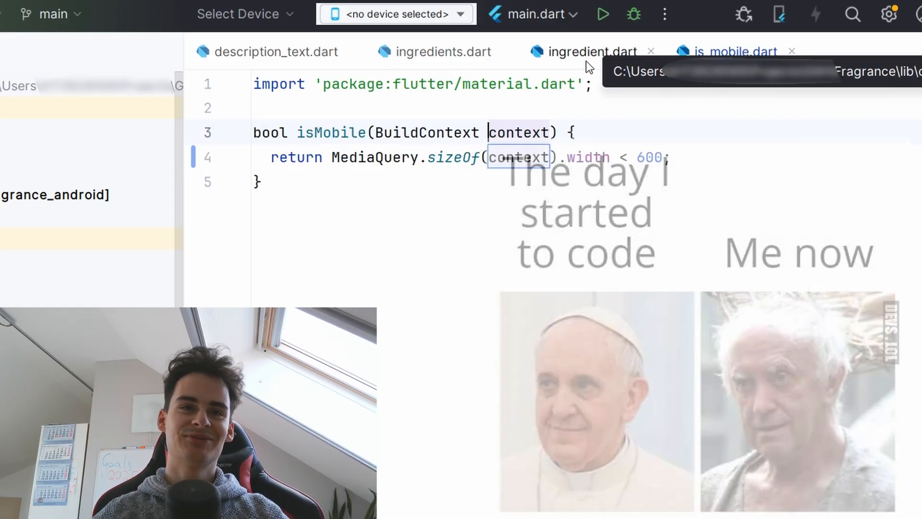
{"action": "left_click", "coordinate": [585, 54]}
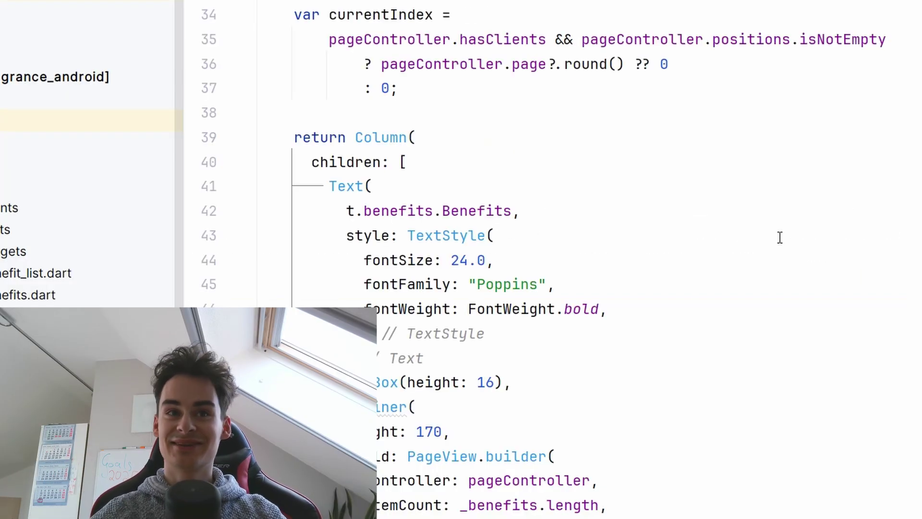
{"action": "scroll", "coordinate": [779, 237], "scroll_direction": "up", "scroll_amount": 2}
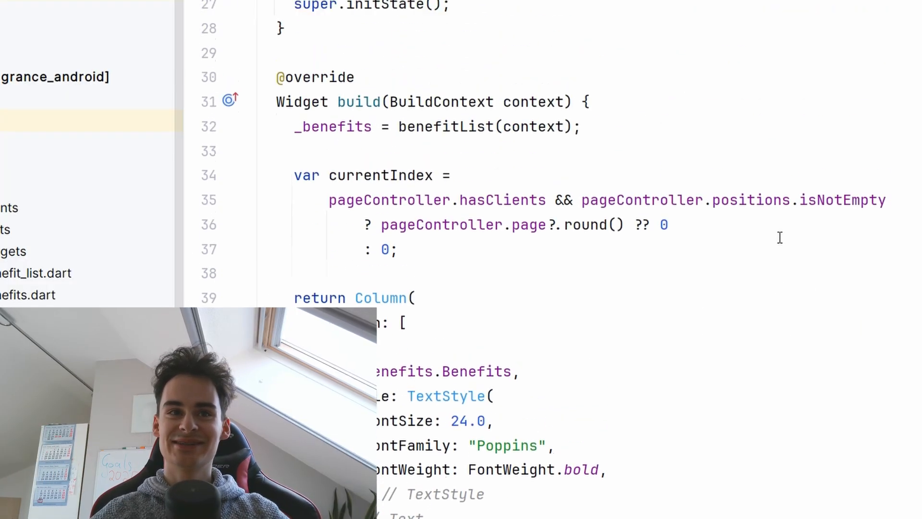
{"action": "scroll", "coordinate": [780, 237], "scroll_direction": "down", "scroll_amount": 4}
{"action": "scroll", "coordinate": [793, 216], "scroll_direction": "down", "scroll_amount": 6}
{"action": "scroll", "coordinate": [721, 181], "scroll_direction": "down", "scroll_amount": 5}
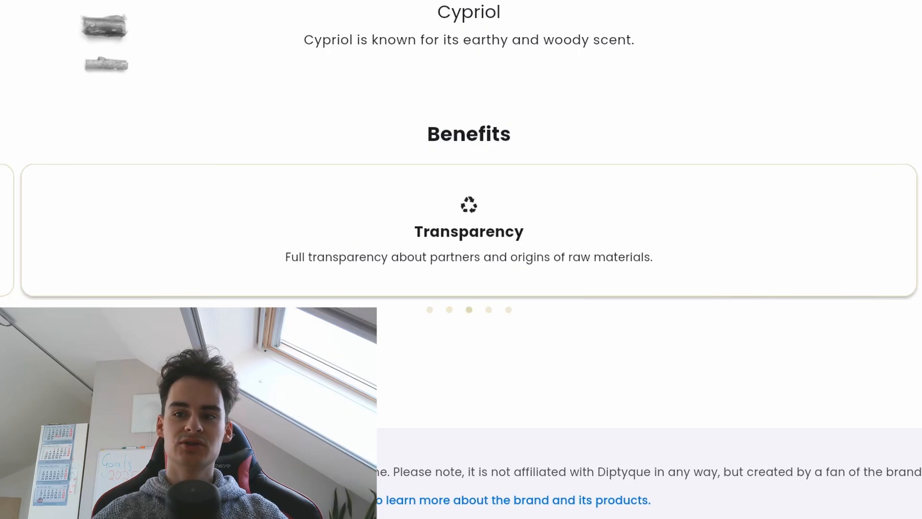
{"action": "scroll", "coordinate": [710, 216], "scroll_direction": "up", "scroll_amount": 5}
{"action": "scroll", "coordinate": [710, 217], "scroll_direction": "up", "scroll_amount": 5}
{"action": "scroll", "coordinate": [713, 194], "scroll_direction": "up", "scroll_amount": 5}
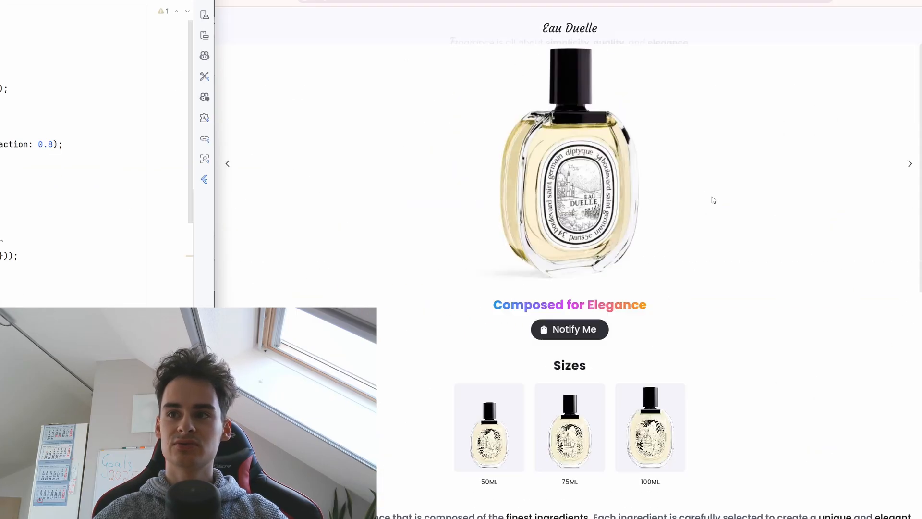
- Cycle the Eau Duelle hero carousel to the next bottle images
{"action": "left_click", "coordinate": [909, 206]}
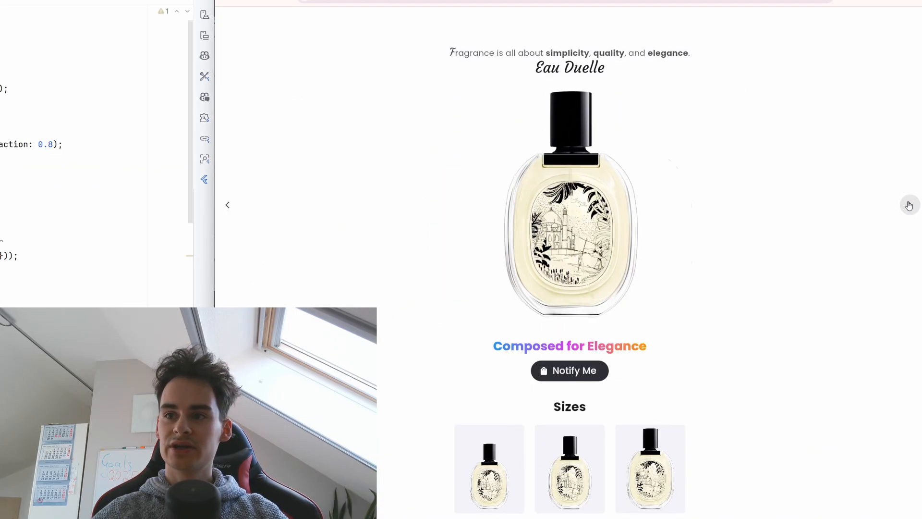
{"action": "left_click", "coordinate": [910, 205]}
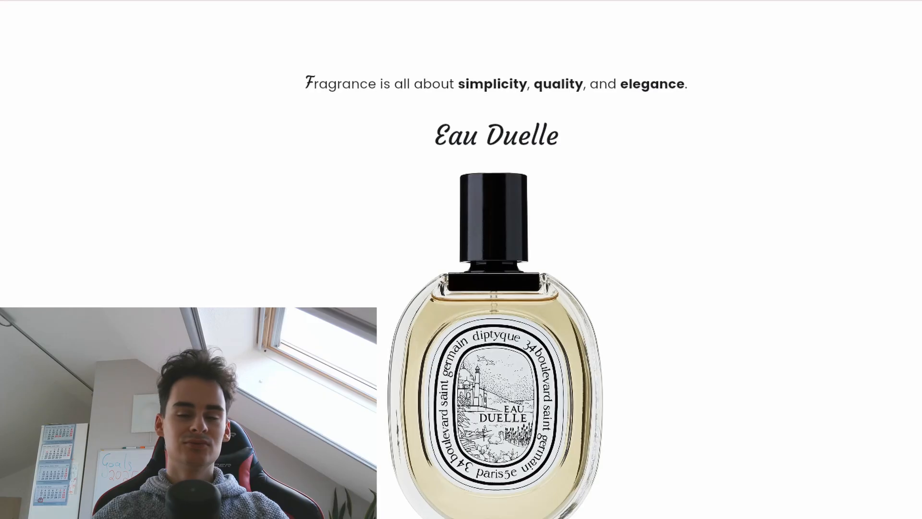
{"action": "scroll", "coordinate": [504, 205], "scroll_direction": "down", "scroll_amount": 3}
{"action": "scroll", "coordinate": [505, 205], "scroll_direction": "up", "scroll_amount": 3}
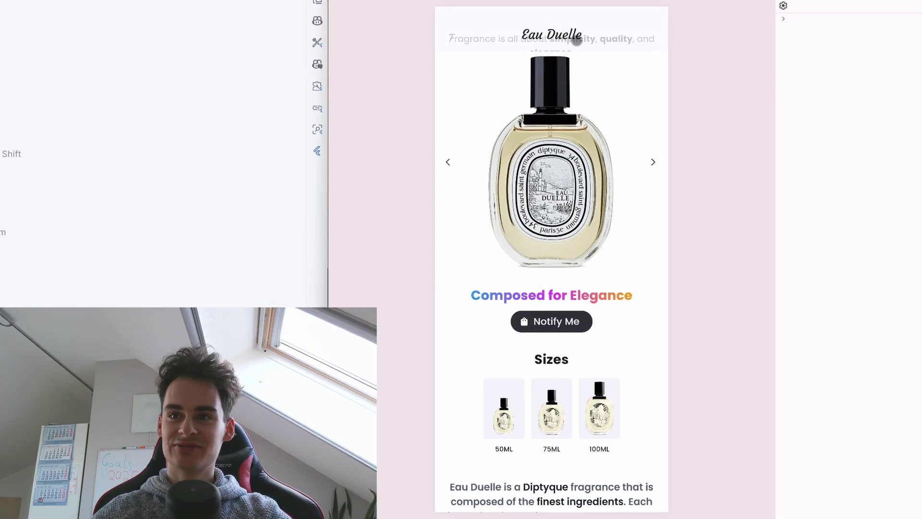
{"action": "scroll", "coordinate": [576, 41], "scroll_direction": "down", "scroll_amount": 3}
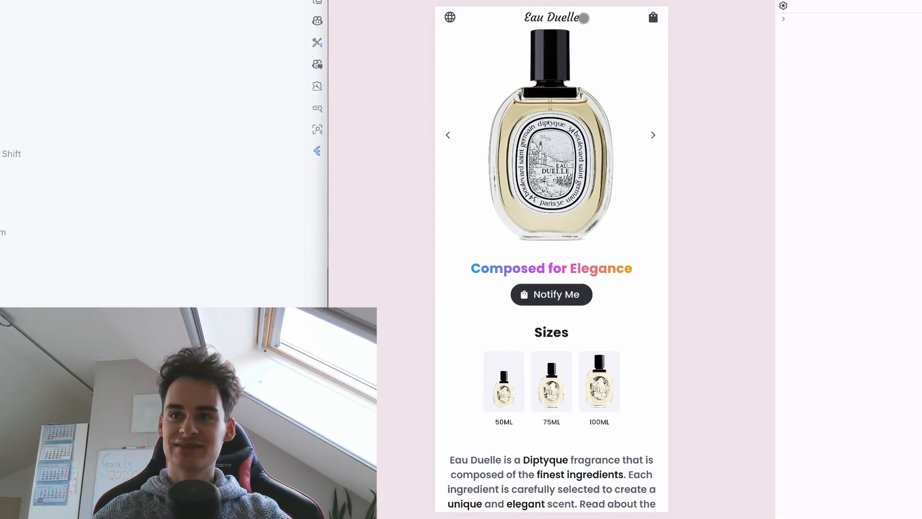
{"action": "scroll", "coordinate": [576, 41], "scroll_direction": "up", "scroll_amount": 3}
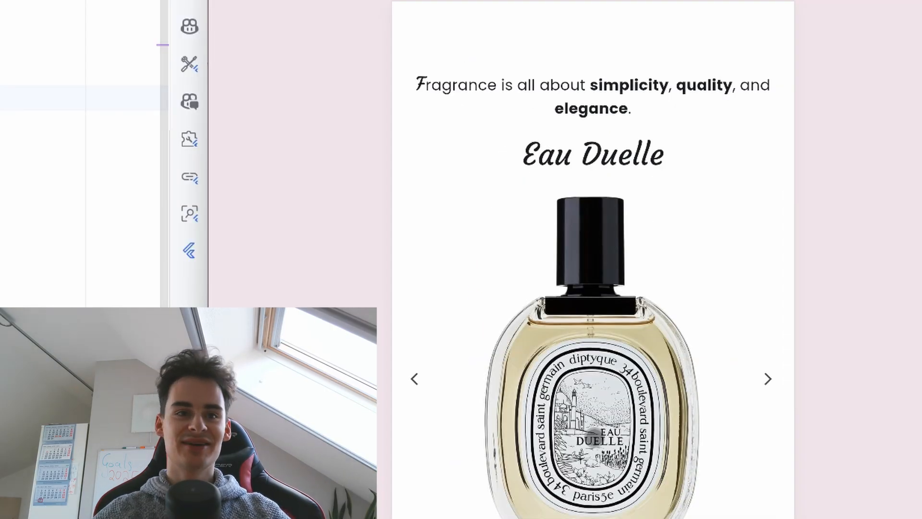
{"action": "scroll", "coordinate": [592, 288], "scroll_direction": "down", "scroll_amount": 4}
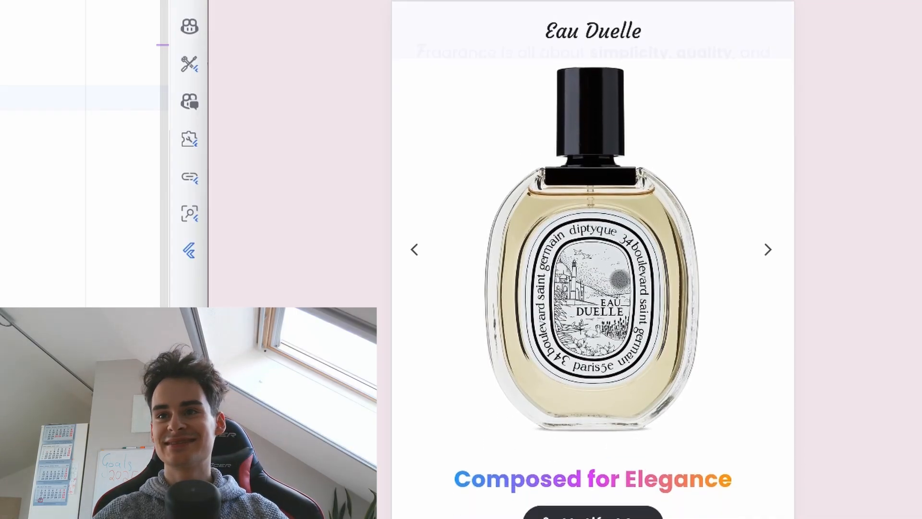
{"action": "scroll", "coordinate": [592, 288], "scroll_direction": "up", "scroll_amount": 2}
{"action": "scroll", "coordinate": [591, 288], "scroll_direction": "down", "scroll_amount": 3}
{"action": "scroll", "coordinate": [591, 288], "scroll_direction": "up", "scroll_amount": 4}
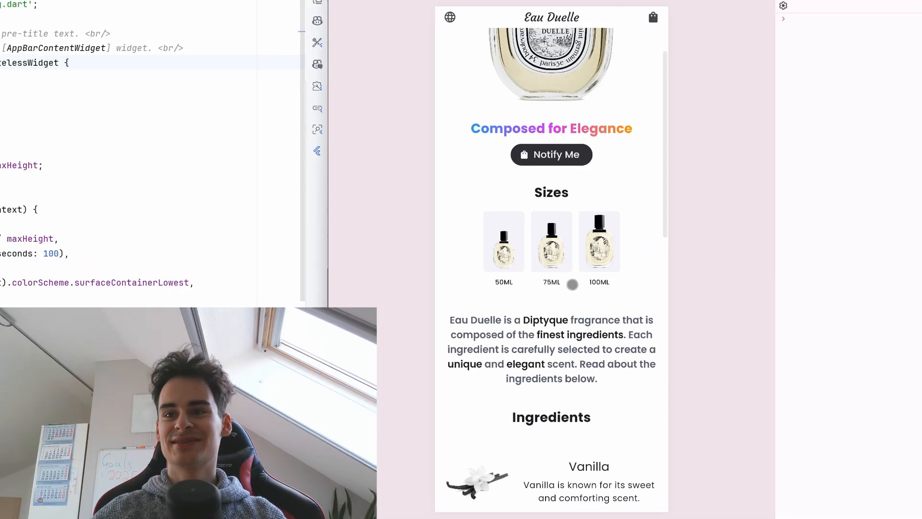
{"action": "scroll", "coordinate": [573, 284], "scroll_direction": "down", "scroll_amount": 3}
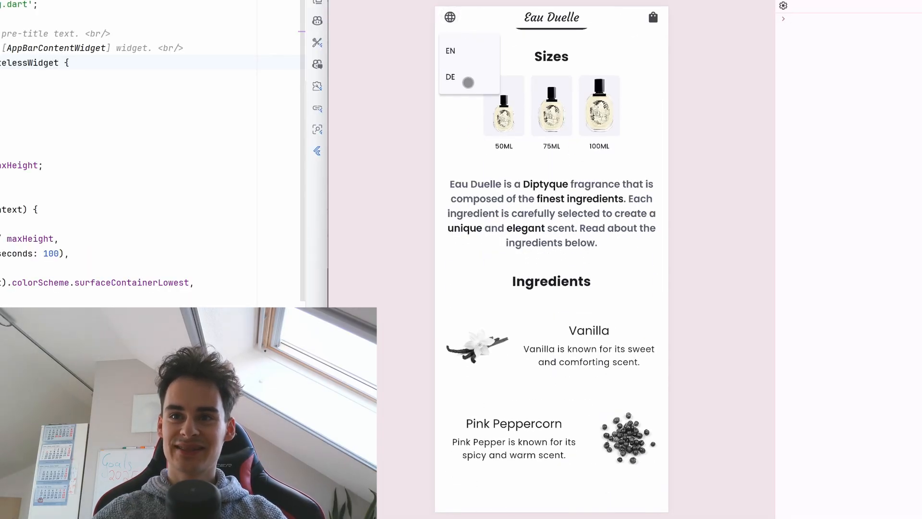
- Switch the site language to DE and back to EN, then bring up the Notify Me form
{"action": "left_click", "coordinate": [468, 82]}
{"action": "scroll", "coordinate": [474, 38], "scroll_direction": "up", "scroll_amount": 1}
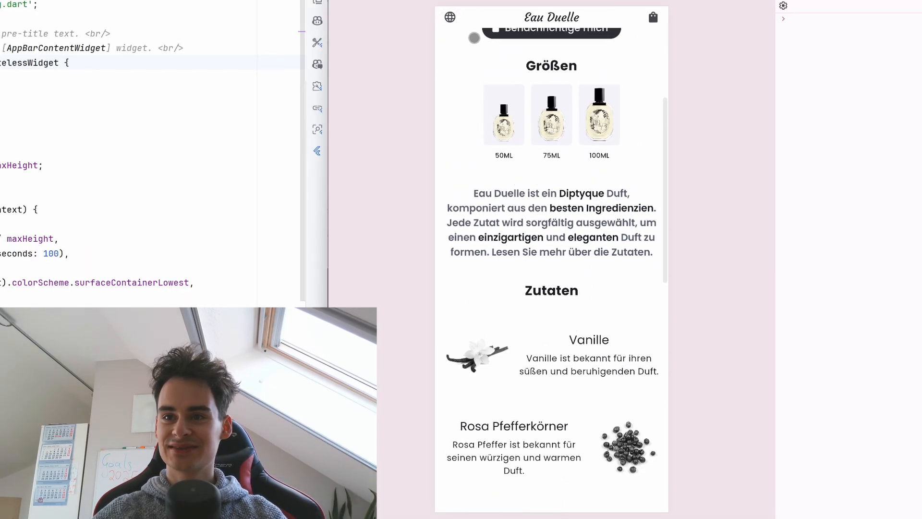
{"action": "left_click", "coordinate": [449, 17]}
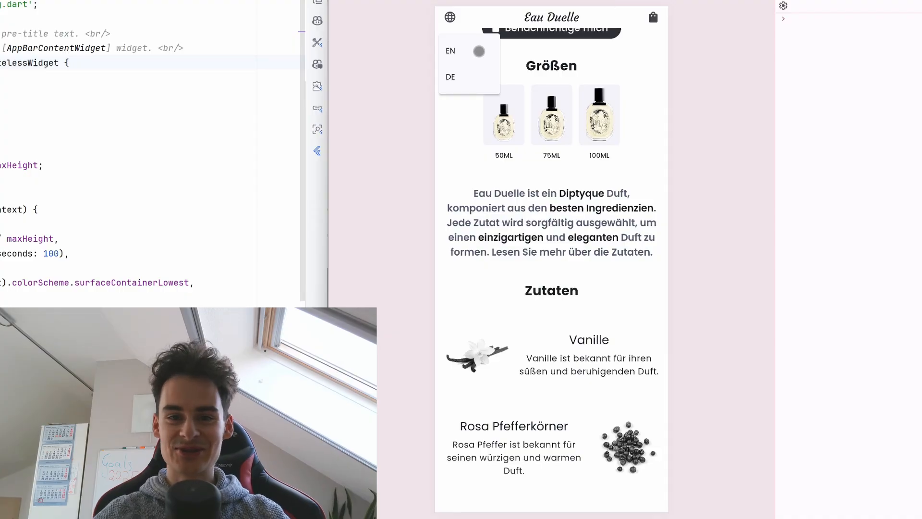
{"action": "left_click", "coordinate": [479, 52]}
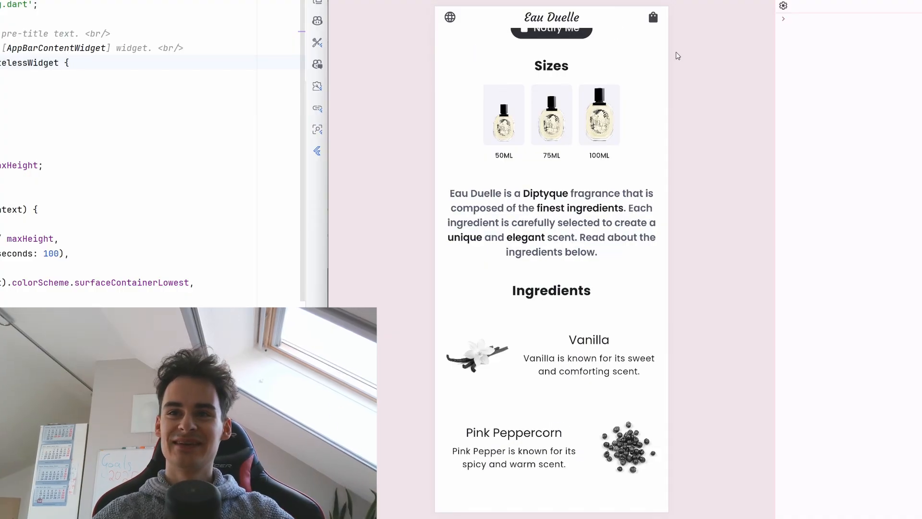
{"action": "scroll", "coordinate": [660, 46], "scroll_direction": "up", "scroll_amount": 5}
{"action": "left_click", "coordinate": [654, 17]}
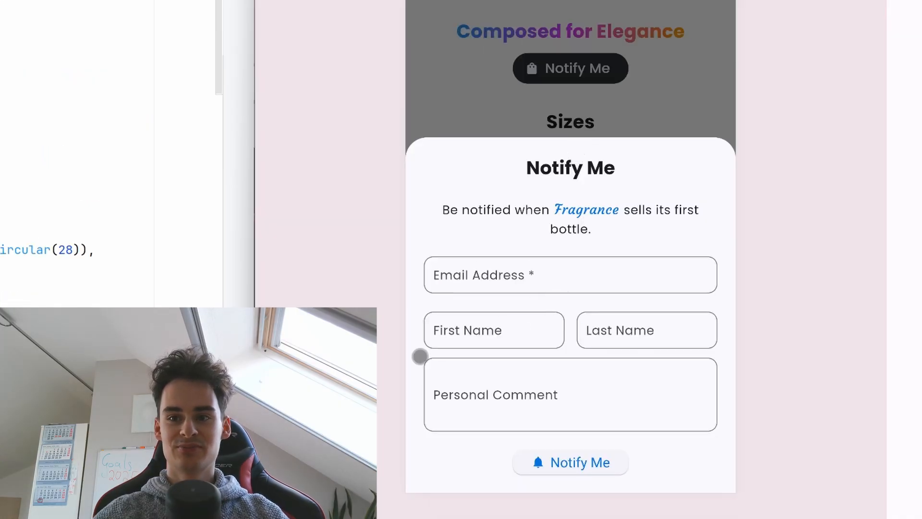
- Submit the empty Notify Me form to trigger the required-email warning, then leave DevTools emulation for the Firestore tab
{"action": "left_click", "coordinate": [602, 454]}
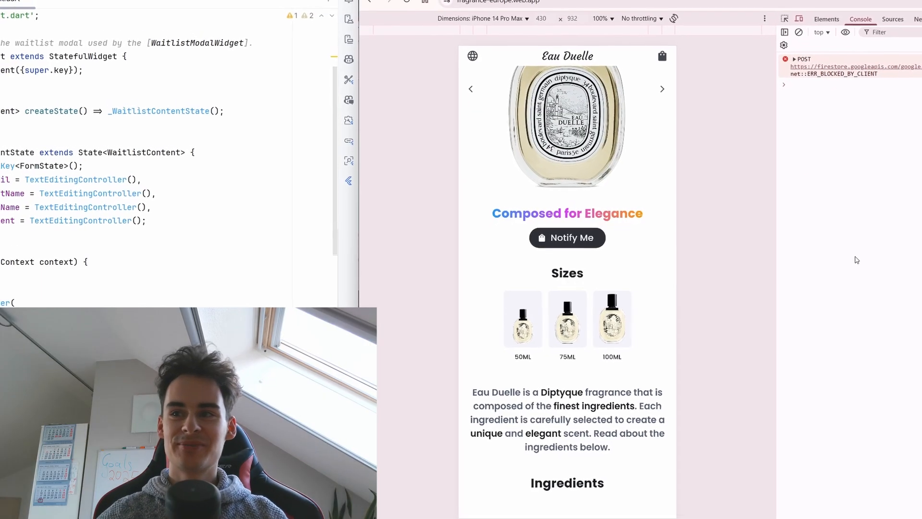
{"action": "key", "text": "F12"}
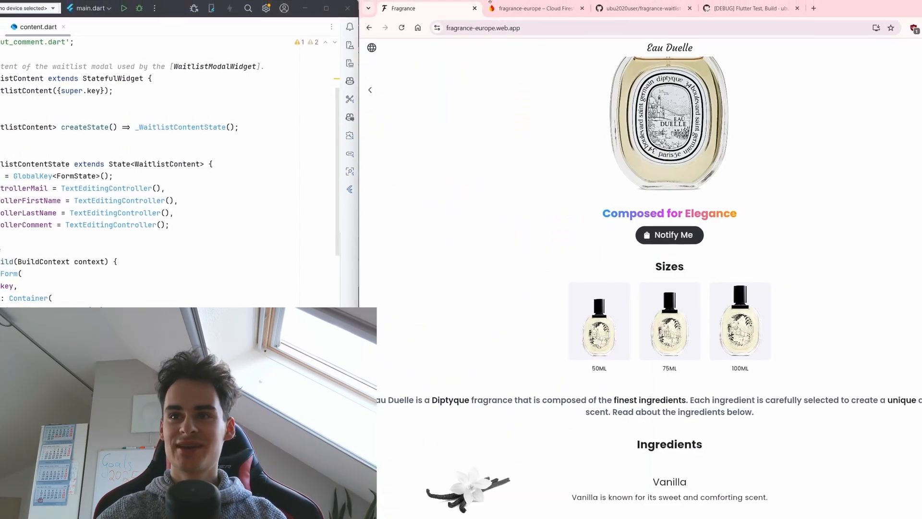
{"action": "left_click", "coordinate": [533, 9]}
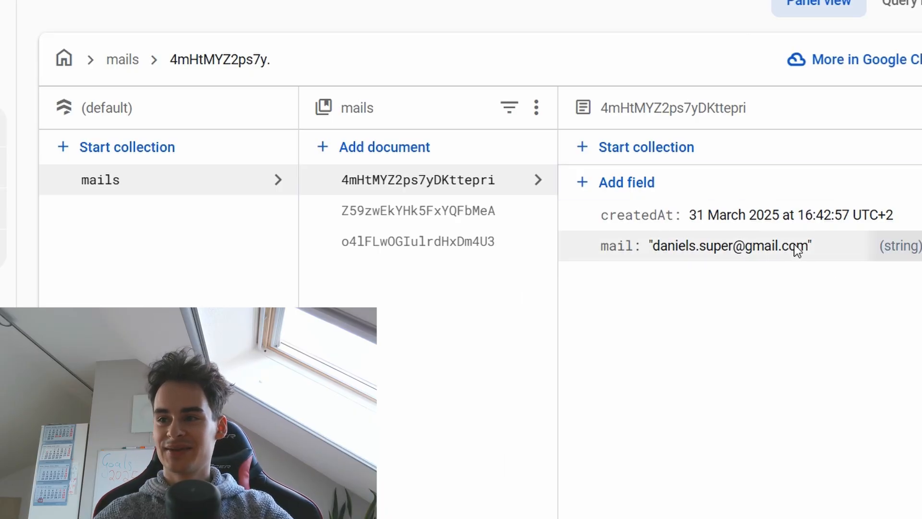
- Highlight the stored email and createdAt values and compare the first two signup documents
{"action": "mouse_move", "coordinate": [797, 246]}
{"action": "left_mouse_down"}
{"action": "mouse_move", "coordinate": [636, 246]}
{"action": "mouse_move", "coordinate": [809, 246]}
{"action": "left_mouse_up"}
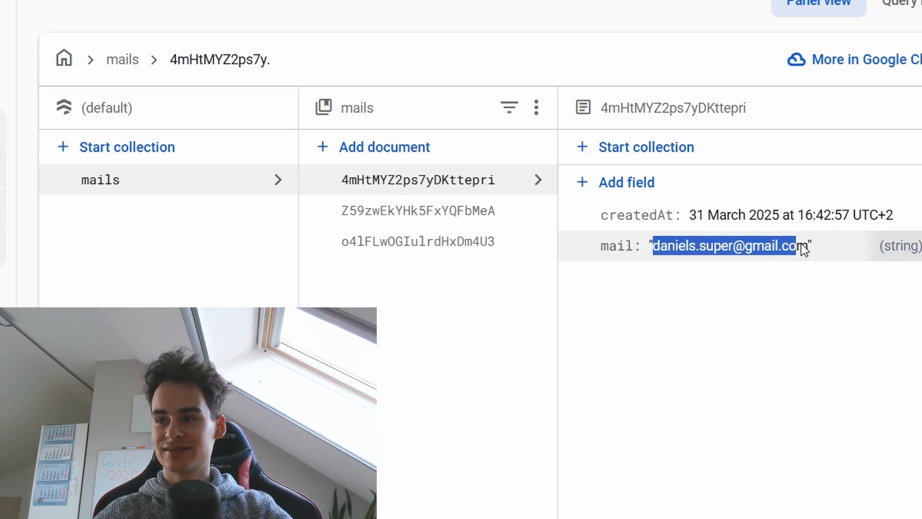
{"action": "left_click_drag", "start_coordinate": [636, 215], "coordinate": [901, 216]}
{"action": "left_click", "coordinate": [475, 211]}
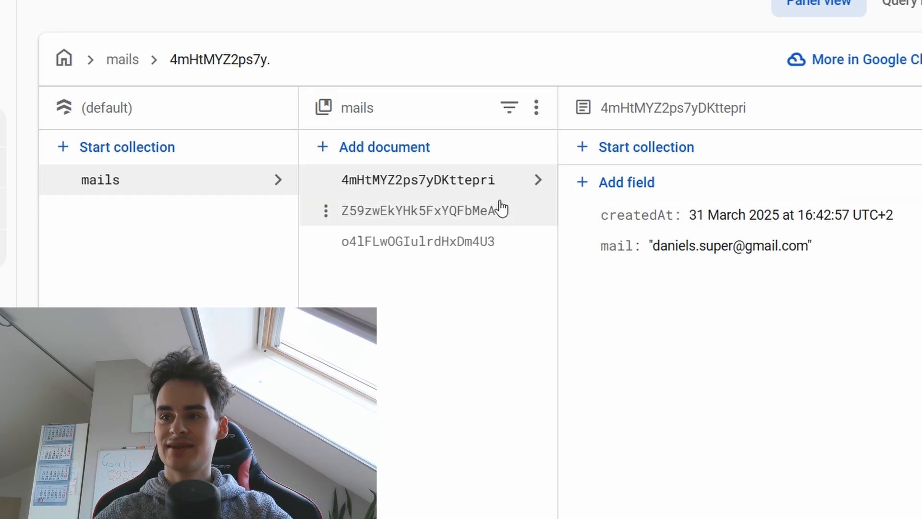
{"action": "left_click", "coordinate": [418, 180]}
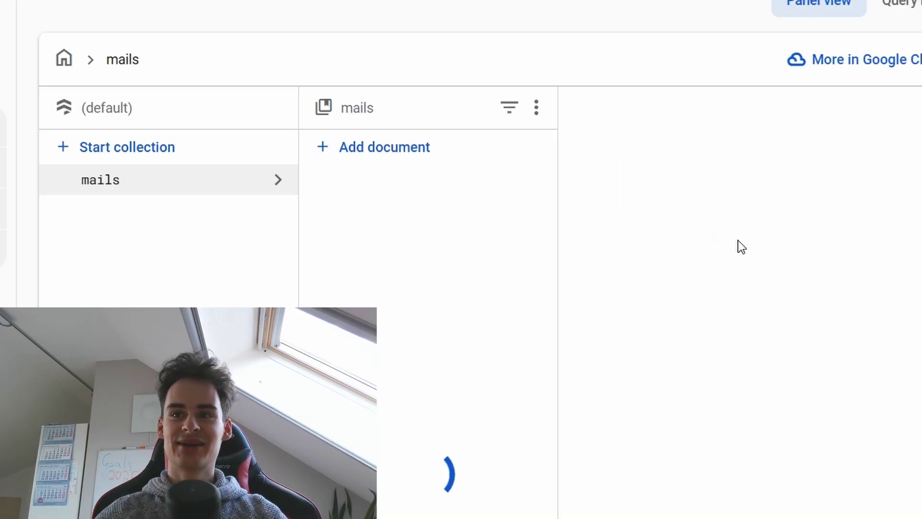
- Step through all three mails documents, including the one with every field, and return to the first
{"action": "left_click", "coordinate": [442, 180]}
{"action": "left_click", "coordinate": [442, 212]}
{"action": "left_click", "coordinate": [447, 241]}
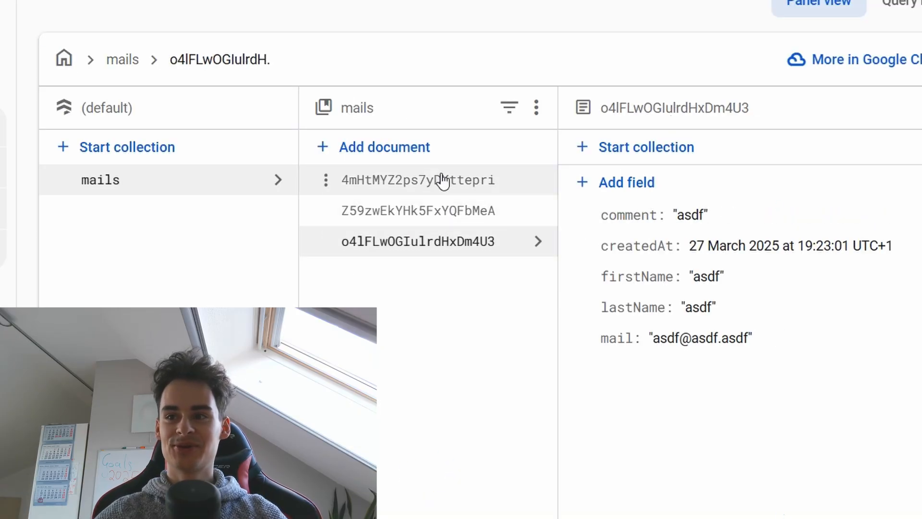
{"action": "left_click", "coordinate": [443, 180]}
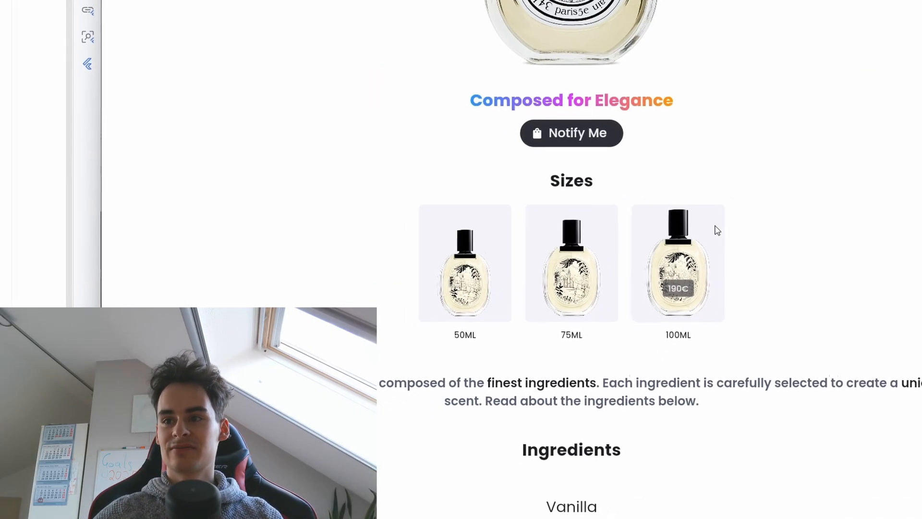
- Reopen and dismiss the Notify Me form, reload the page, and visit the Diptyque transparency page
{"action": "left_click", "coordinate": [613, 110]}
{"action": "key", "text": "Escape"}
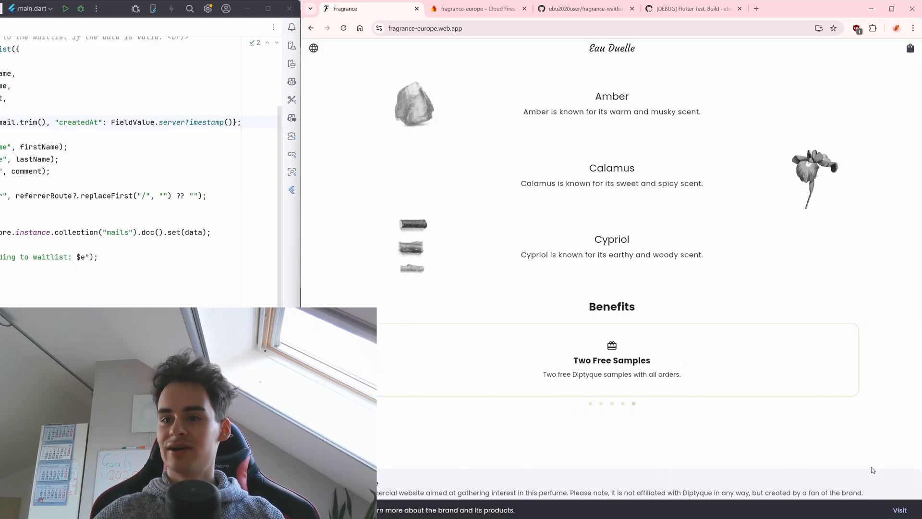
{"action": "key", "text": "F5"}
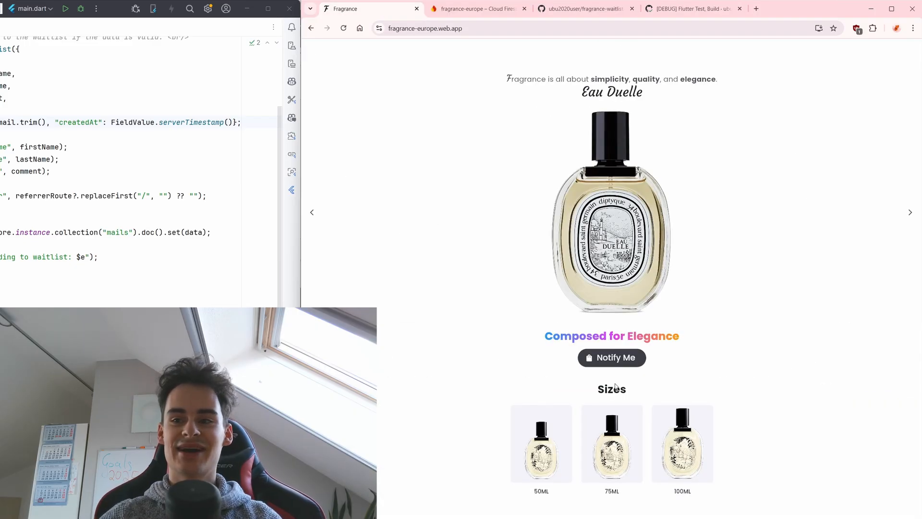
{"action": "scroll", "coordinate": [616, 386], "scroll_direction": "down", "scroll_amount": 4}
{"action": "scroll", "coordinate": [616, 386], "scroll_direction": "down", "scroll_amount": 4}
{"action": "scroll", "coordinate": [626, 418], "scroll_direction": "down", "scroll_amount": 6}
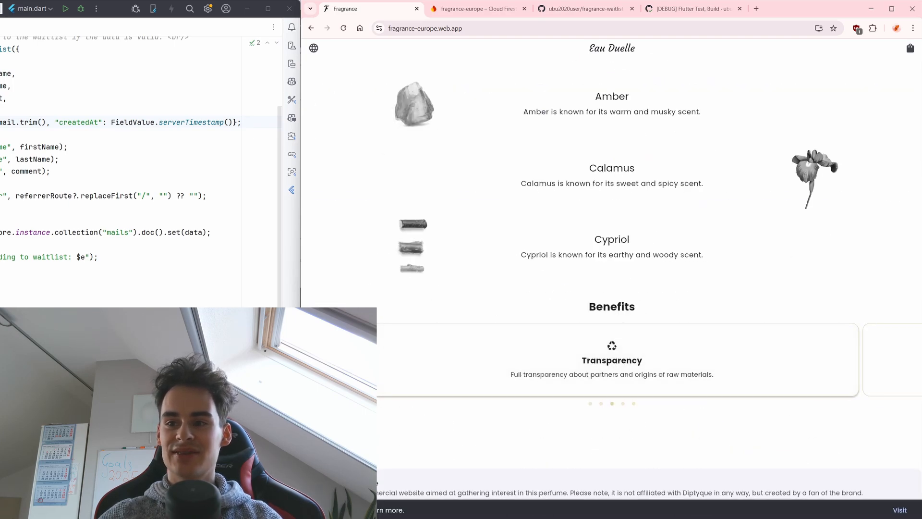
{"action": "left_click", "coordinate": [900, 509]}
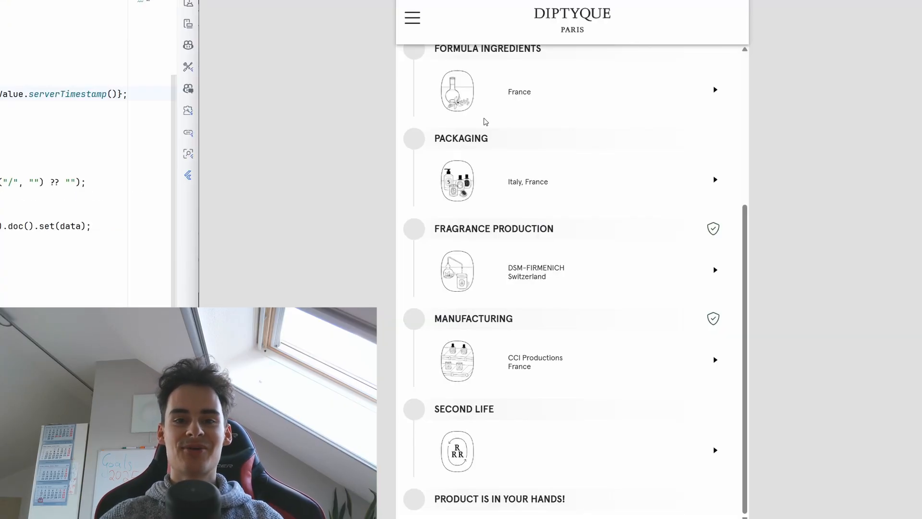
{"action": "scroll", "coordinate": [485, 121], "scroll_direction": "up", "scroll_amount": 5}
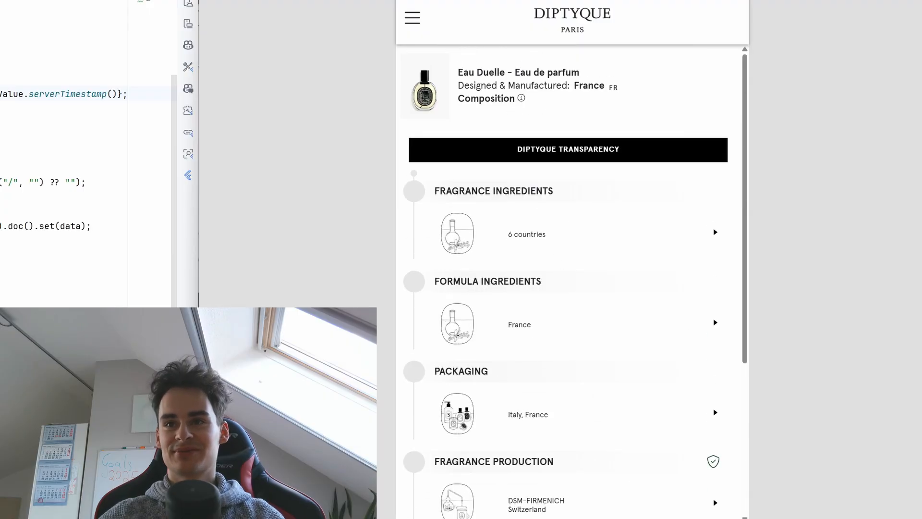
{"action": "scroll", "coordinate": [677, 238], "scroll_direction": "down", "scroll_amount": 5}
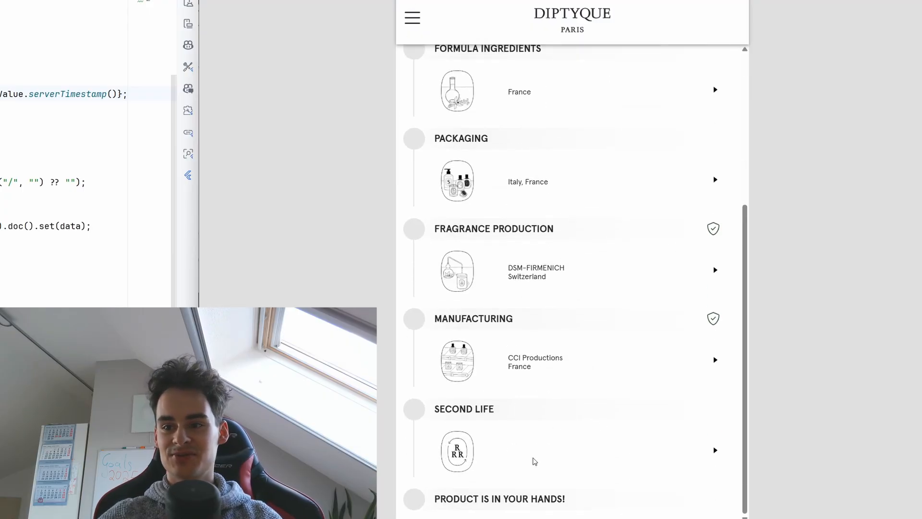
{"action": "scroll", "coordinate": [533, 462], "scroll_direction": "up", "scroll_amount": 5}
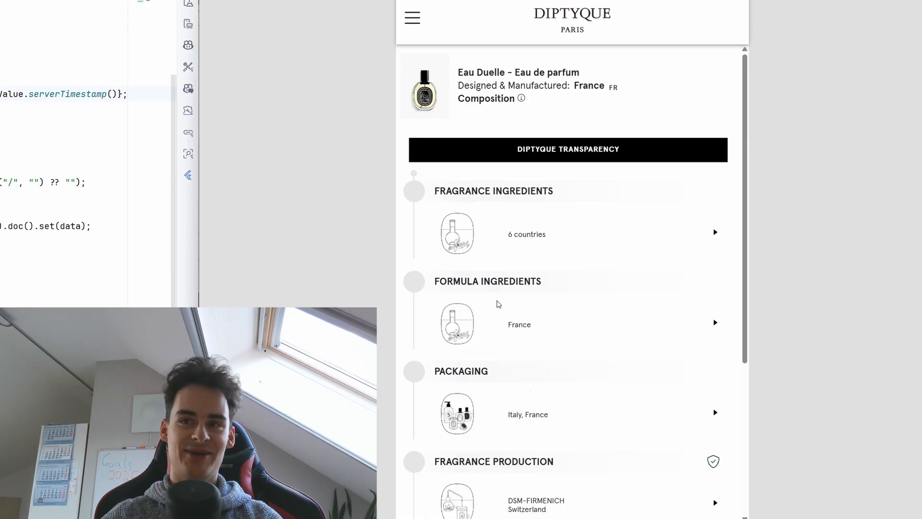